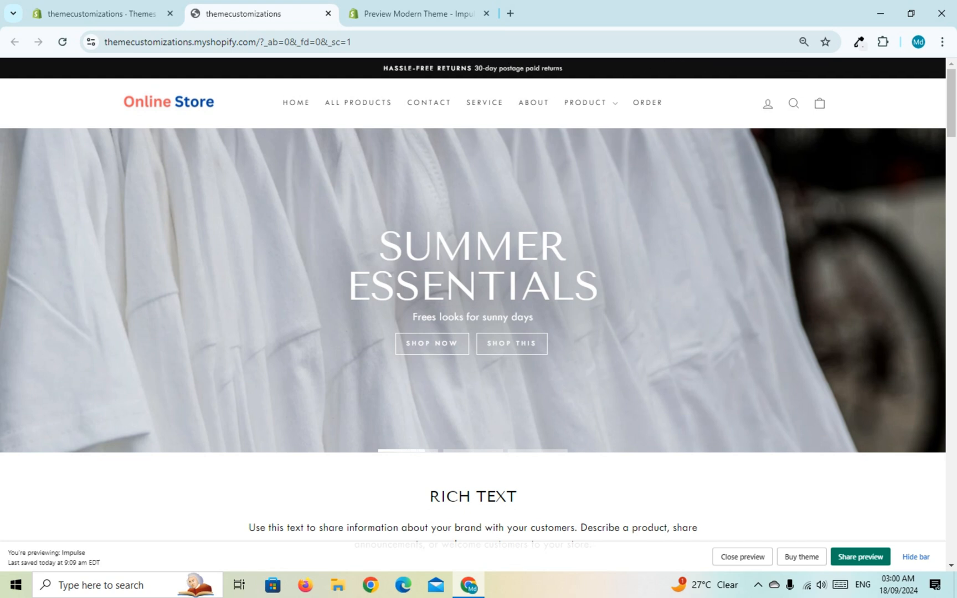
Step: Switch from the store preview to the Shopify admin themes page and open the Impulse theme for customization
scroll(478, 311, down, 1)
scroll(479, 310, down, 3)
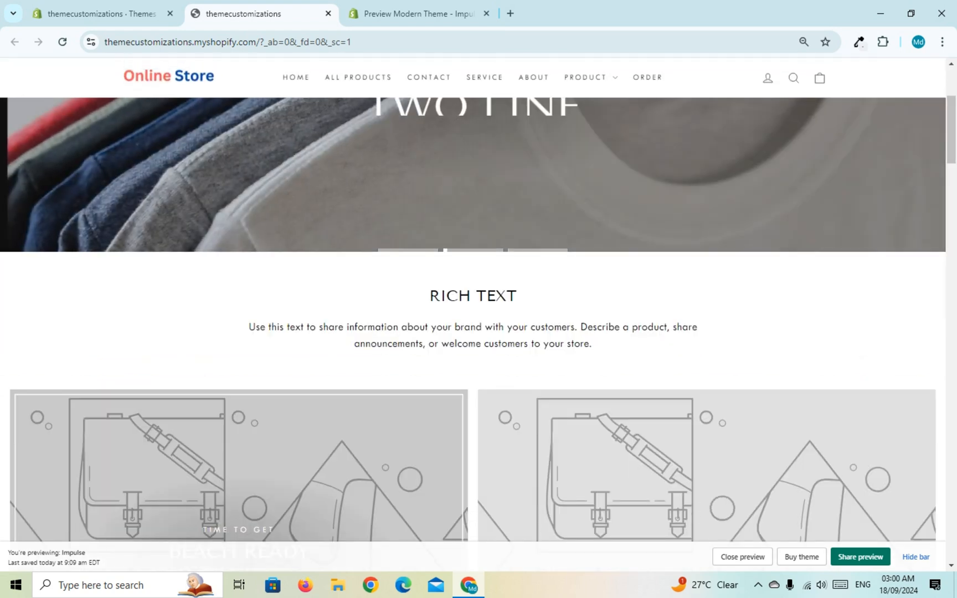
drag(430, 296, 554, 327)
click(554, 328)
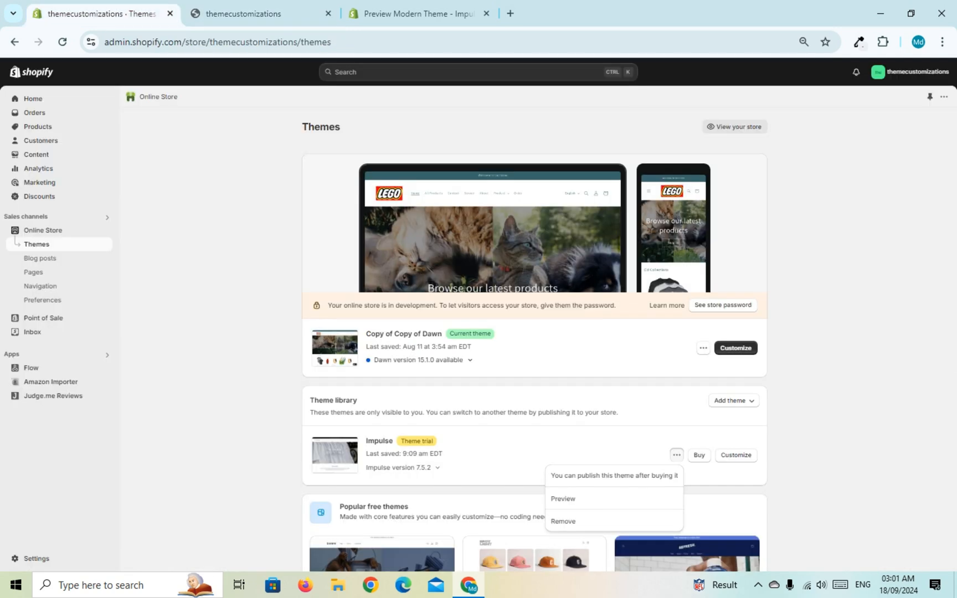
click(100, 13)
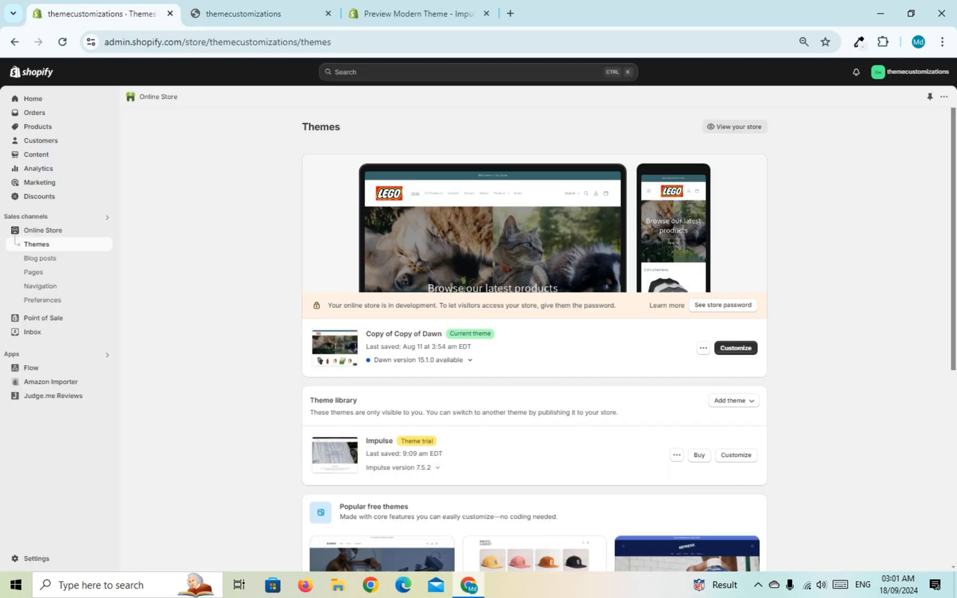
click(736, 455)
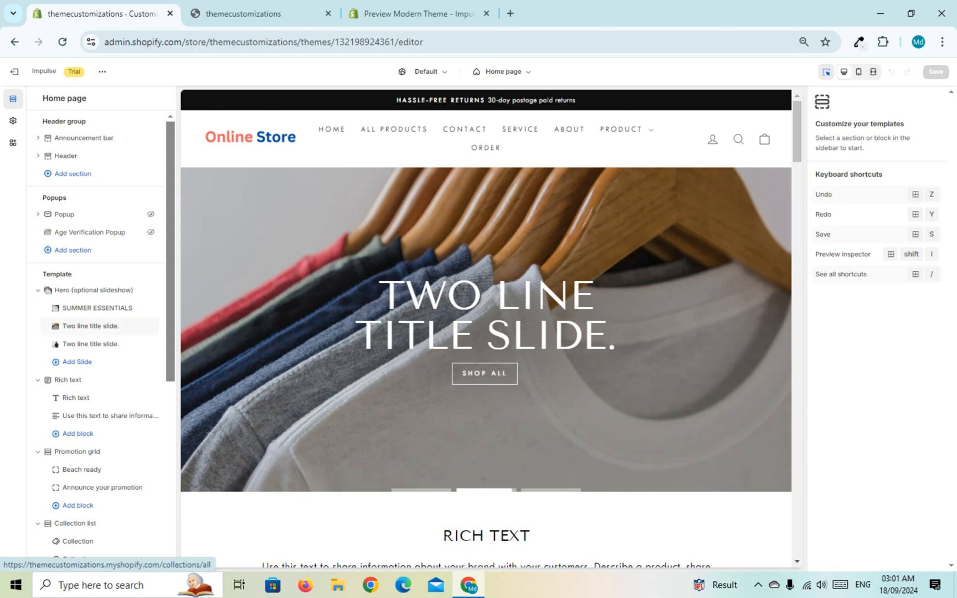
Step: Add a Countdown section to the home page template of the Impulse theme
scroll(99, 326, down, 3)
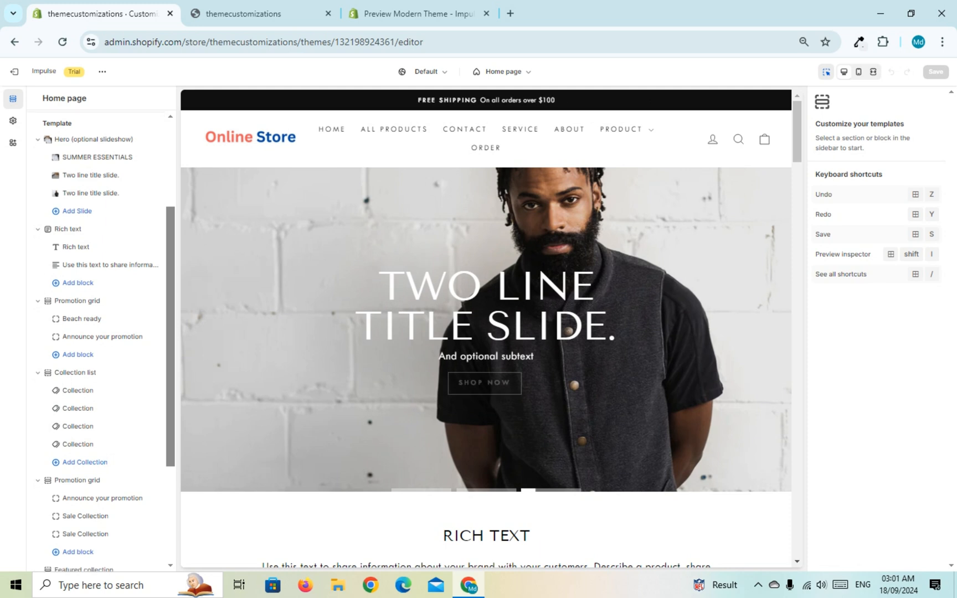
scroll(100, 332, down, 3)
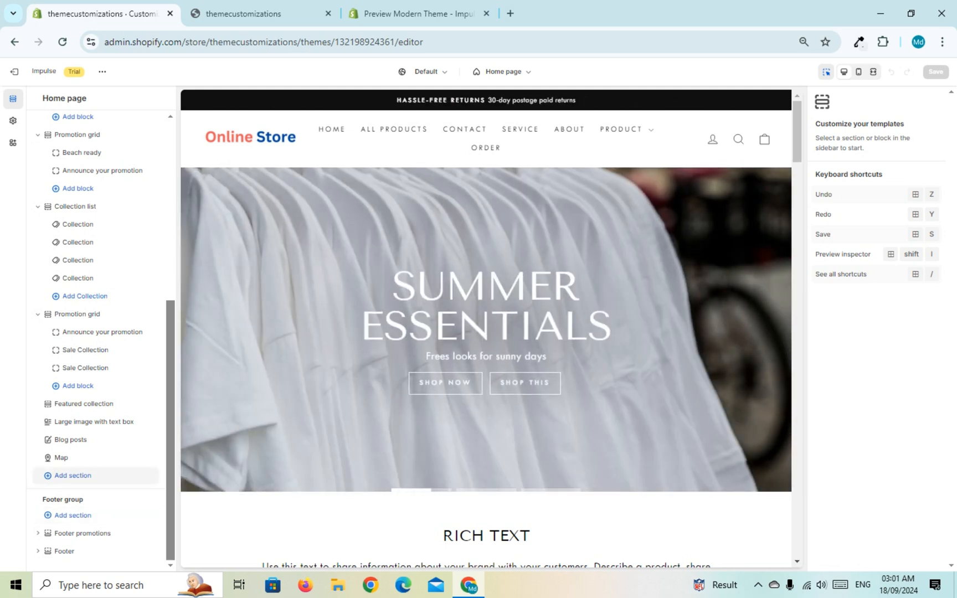
click(73, 475)
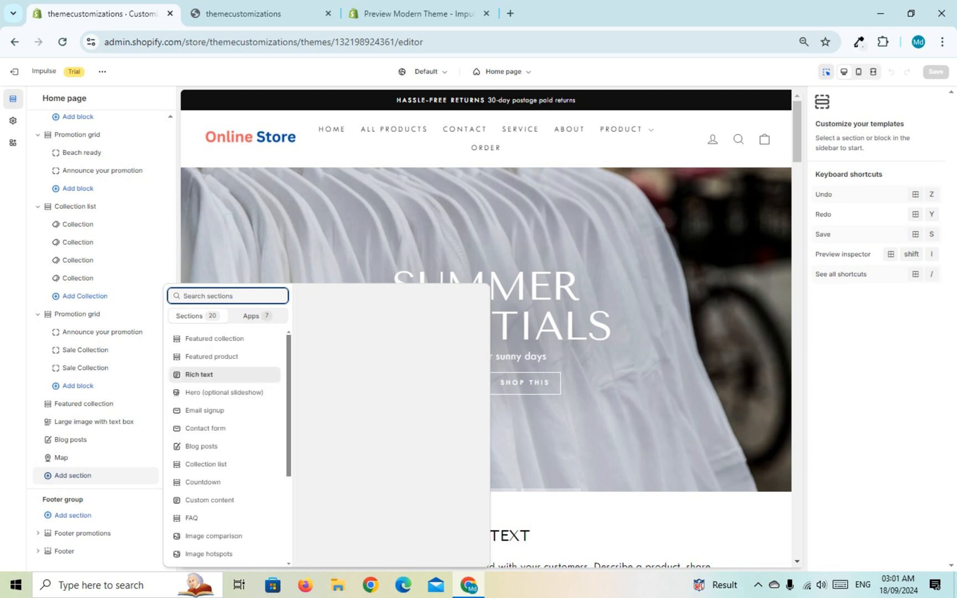
scroll(224, 375, down, 1)
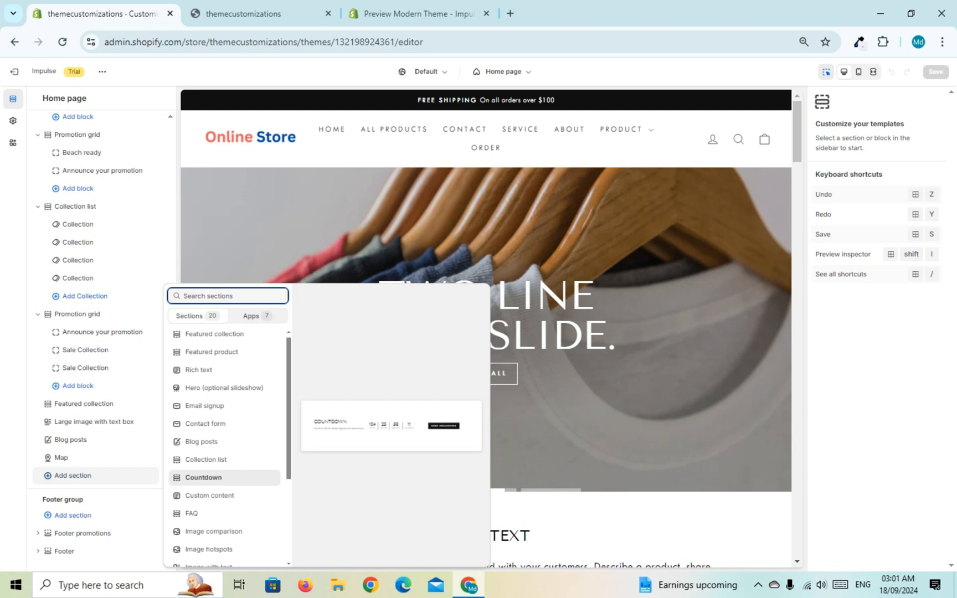
click(213, 478)
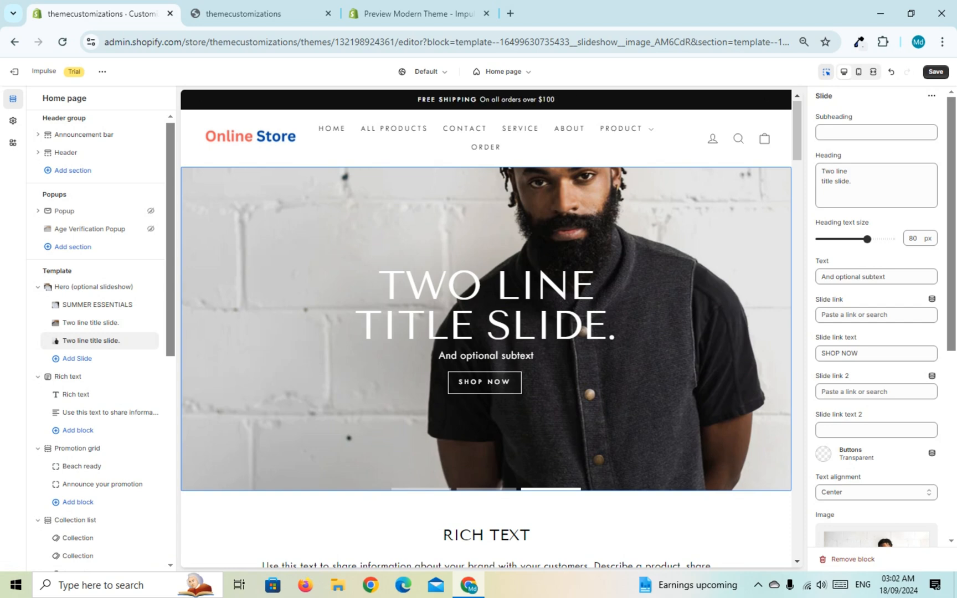
Step: Move the Countdown section directly below the Hero slideshow, above the Rich text section
mouse_move(89, 537)
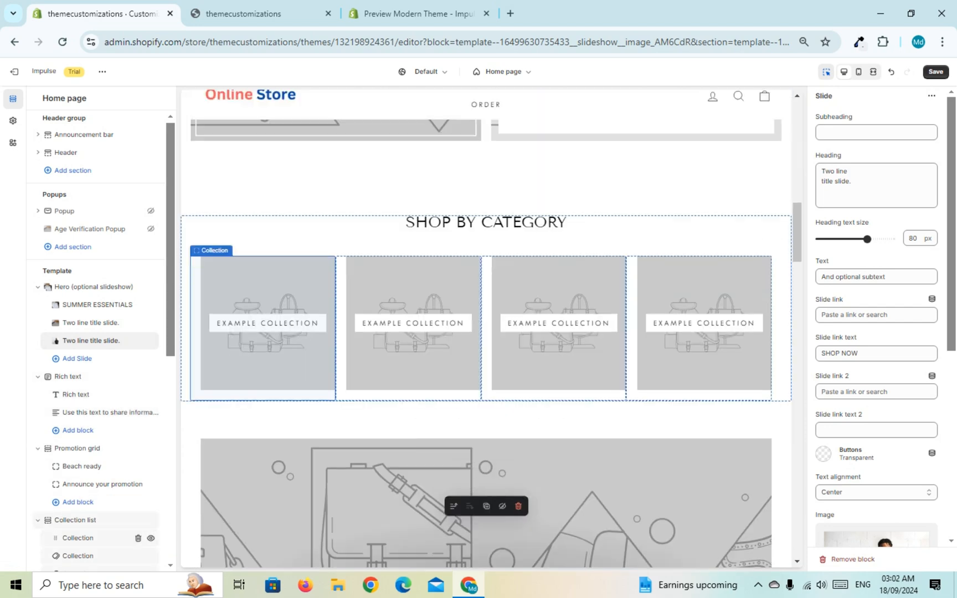
scroll(104, 387, down, 1)
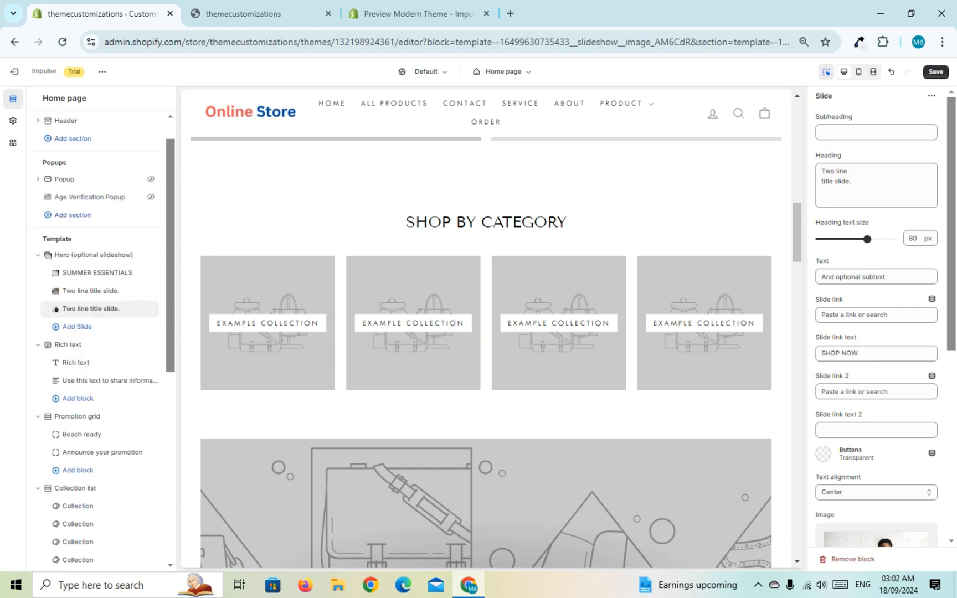
scroll(56, 308, down, 7)
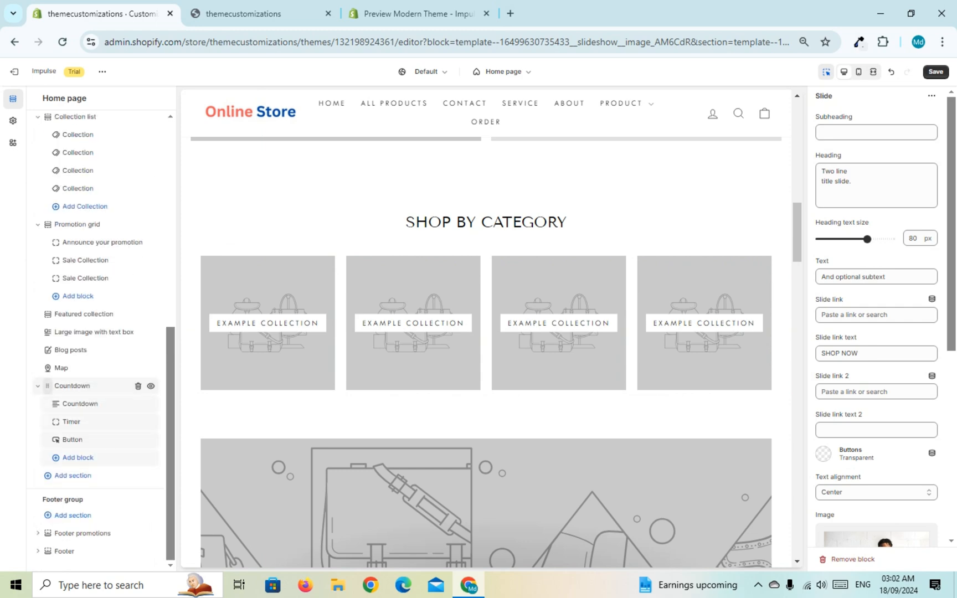
drag(47, 385, 58, 458)
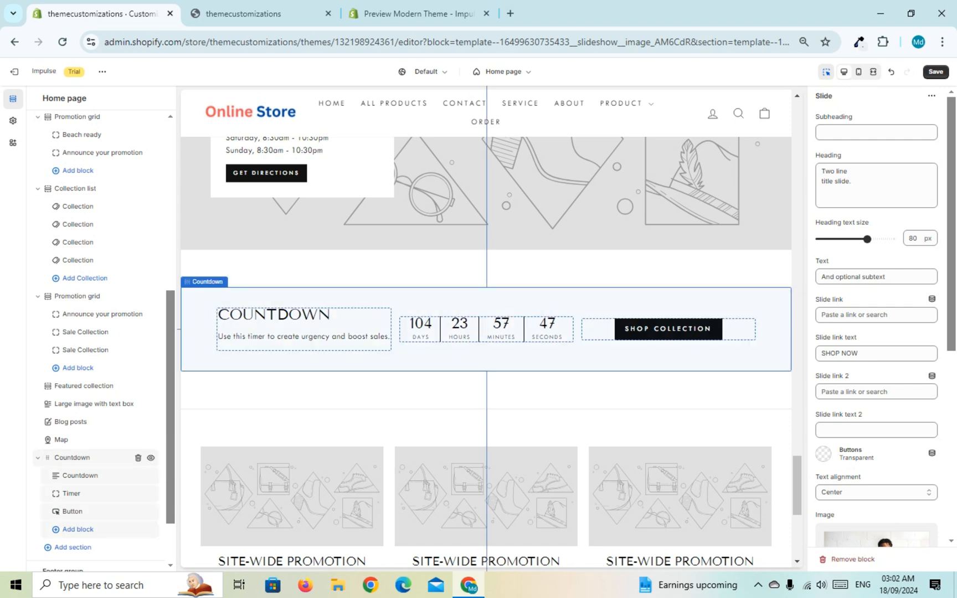
drag(57, 457, 58, 200)
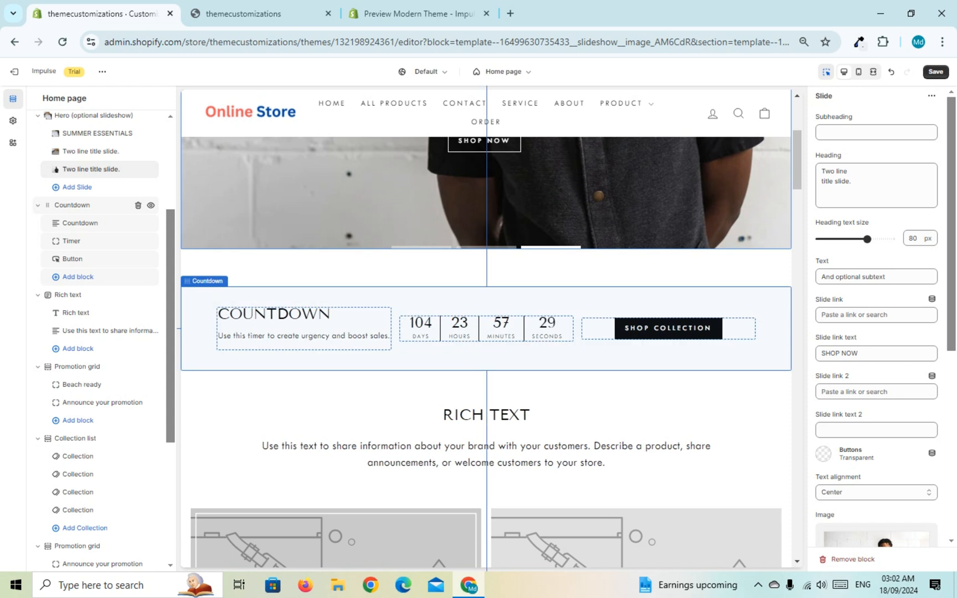
Step: Open the Countdown section's settings and its background color for editing
click(83, 205)
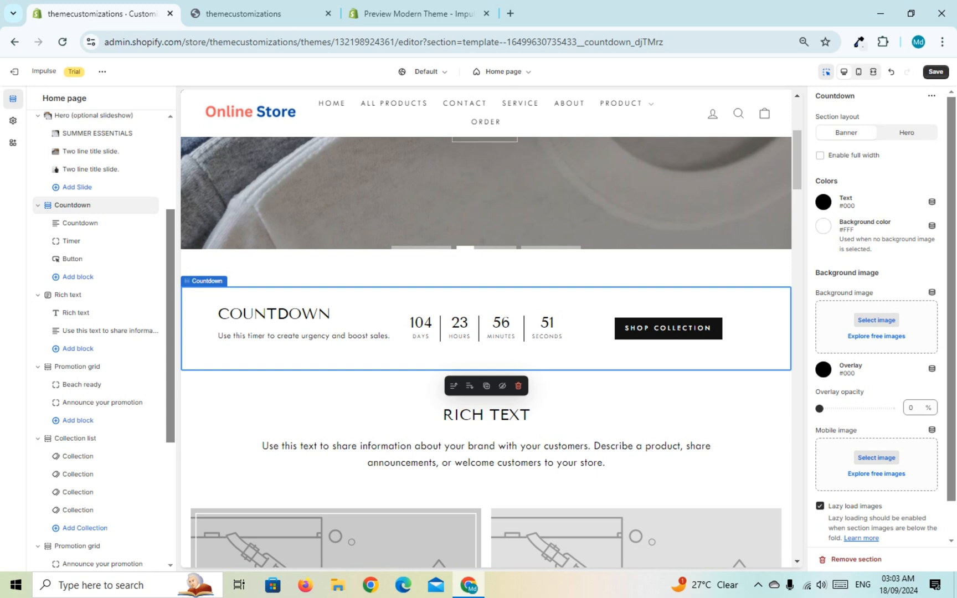
click(823, 226)
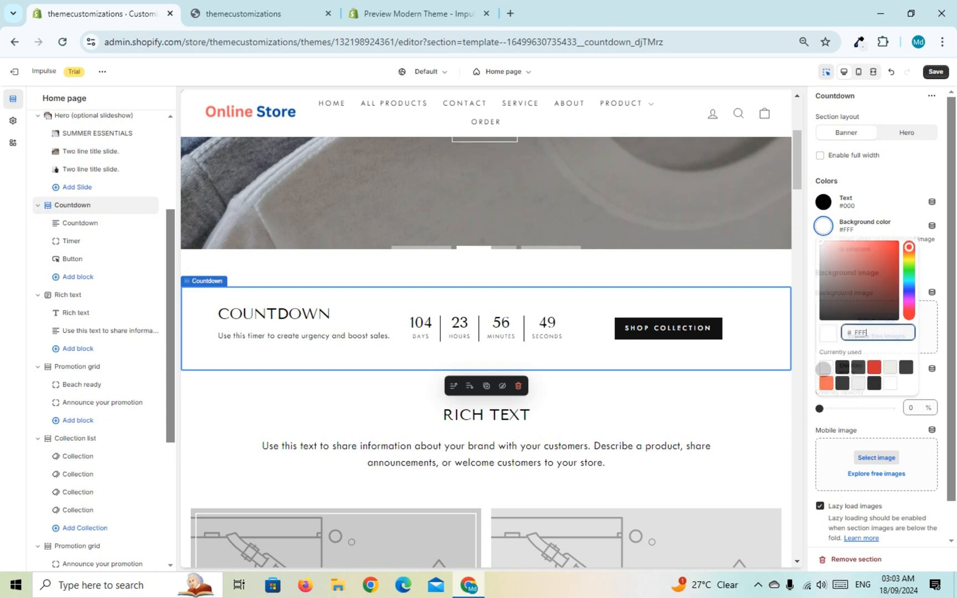
Step: Try red-brown shades such as #AA6C6C and #442A2A as the Countdown section's background color
key(BackSpace)
key(BackSpace)
key(BackSpace)
text(917A7A)
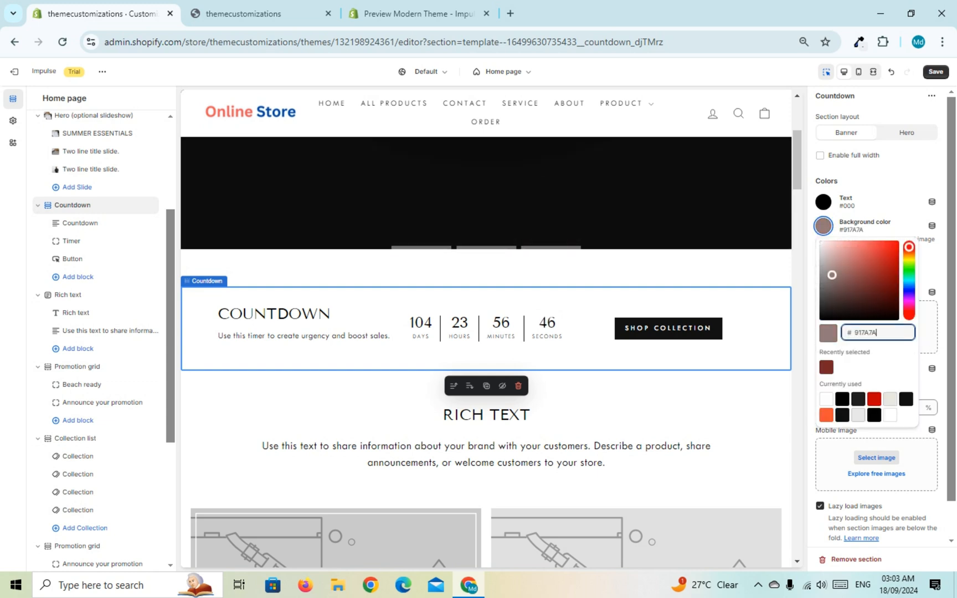
drag(832, 275, 848, 267)
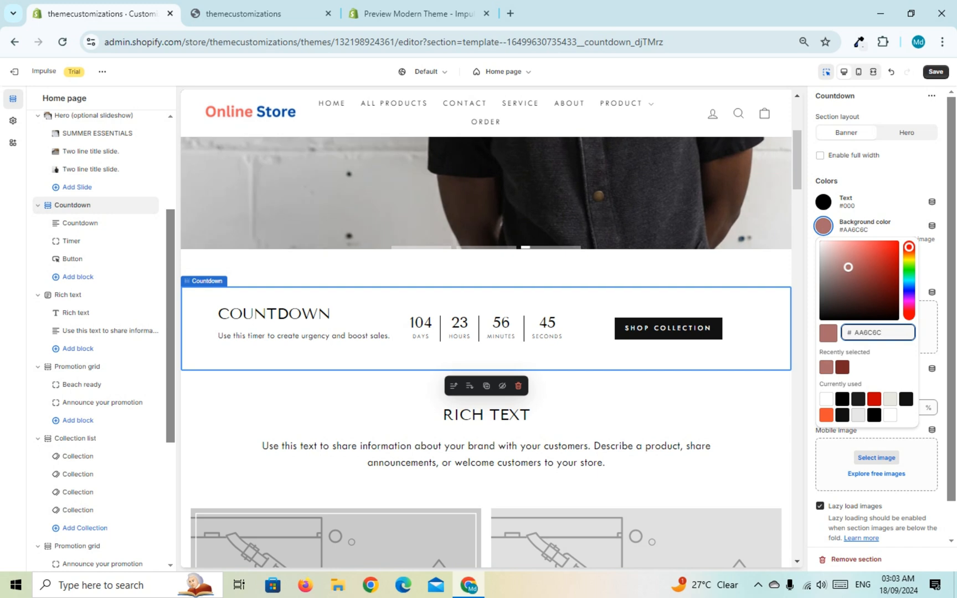
click(850, 299)
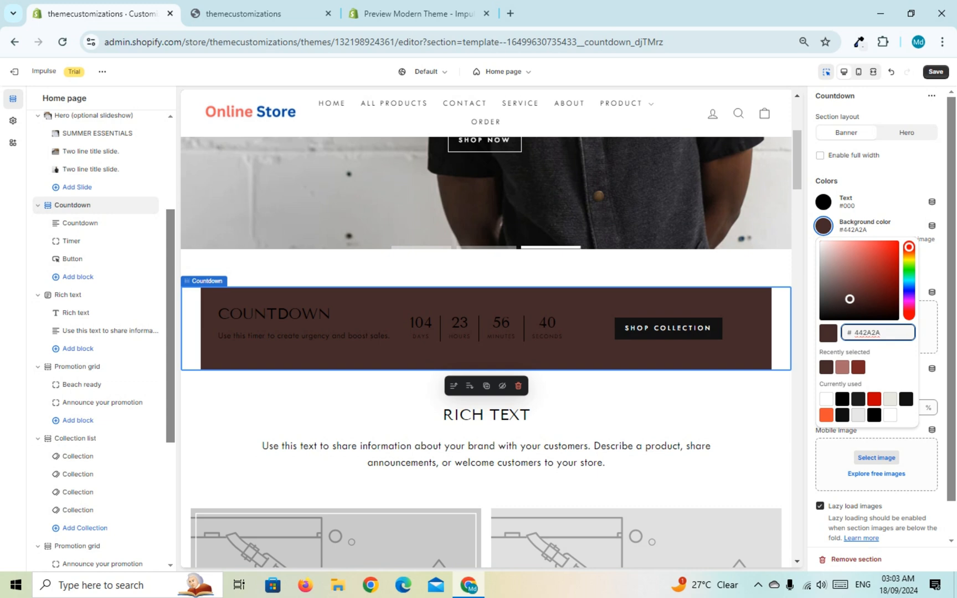
Step: Set the Countdown section's background color to #EEF0F4 and enable full width for the section
key(ctrl+a)
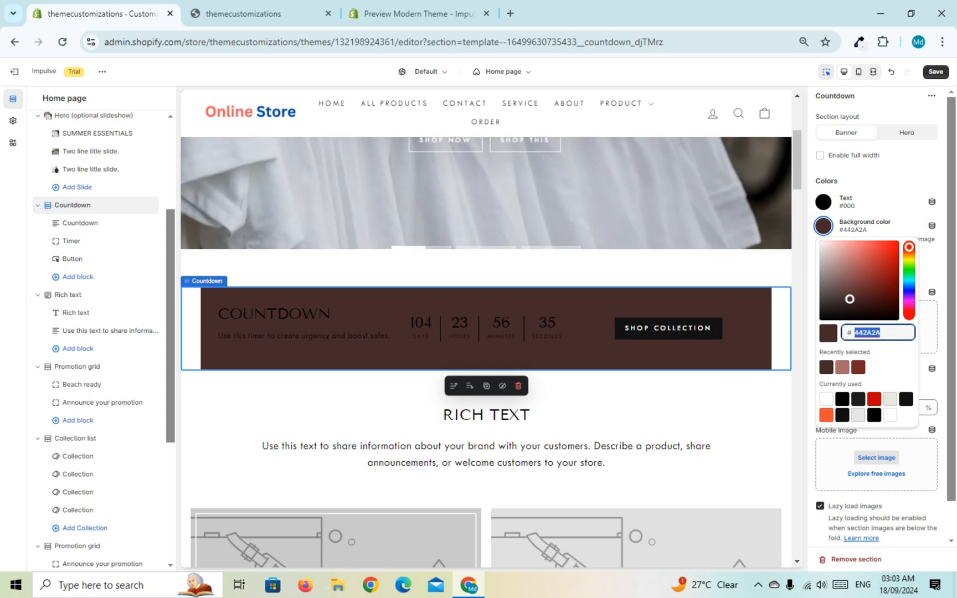
text(ee)
key(BackSpace)
key(BackSpace)
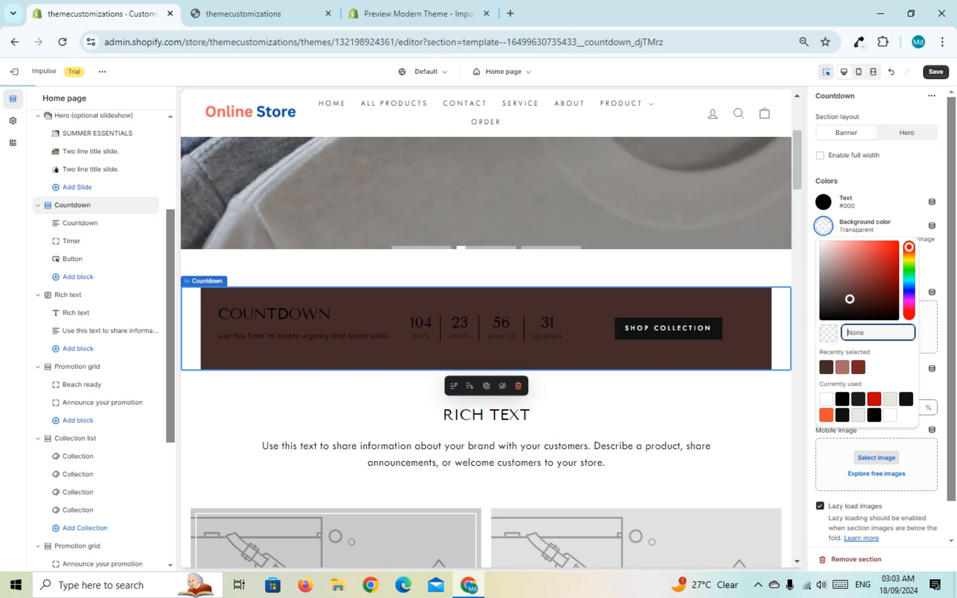
text(EE)
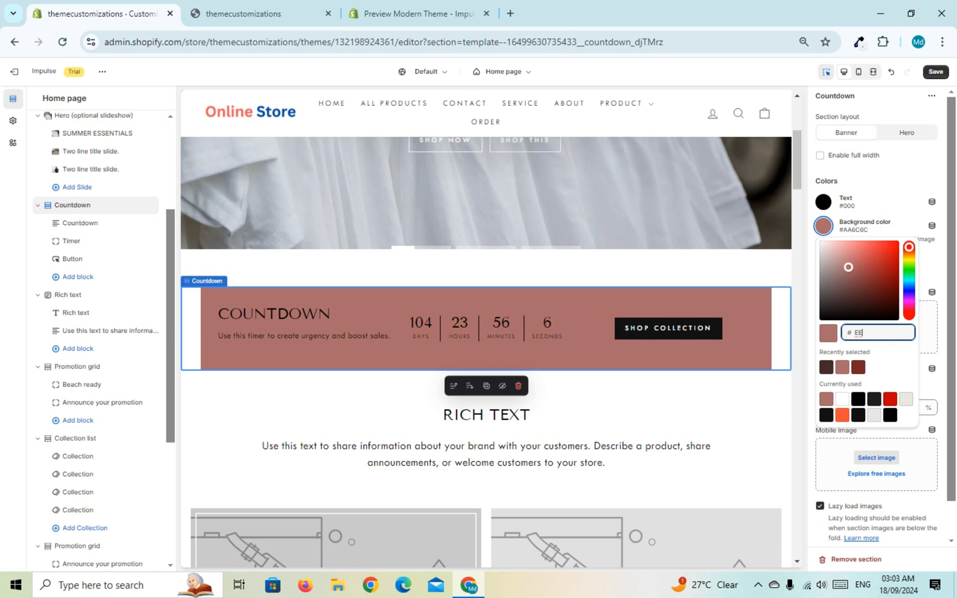
text(F))
text(F)
text($)
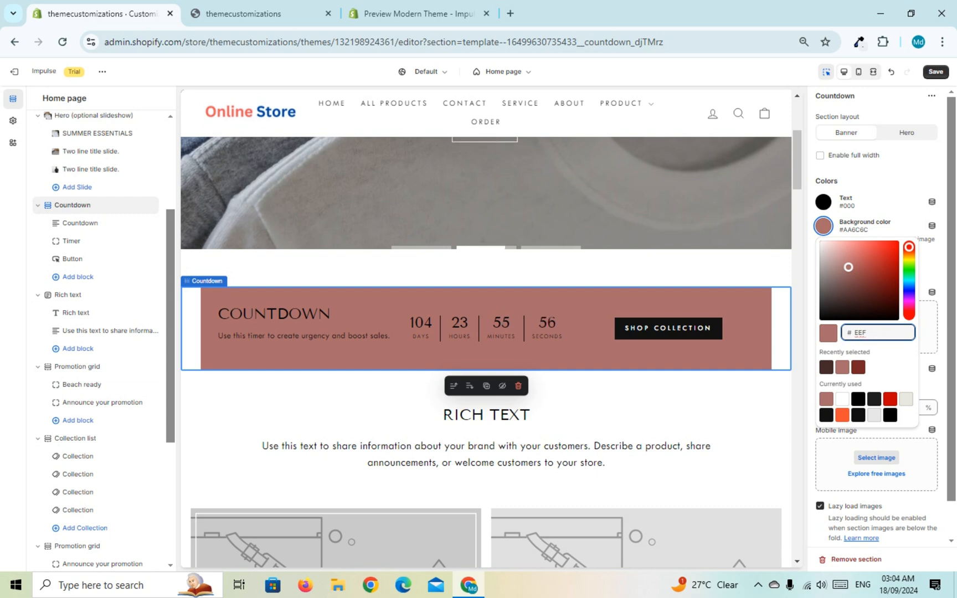
text(F4)
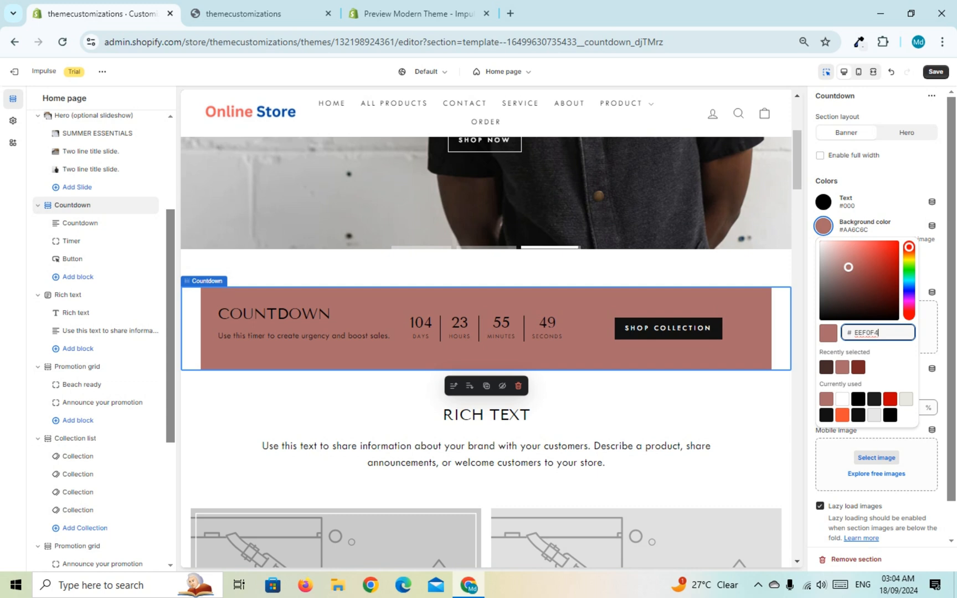
key(Return)
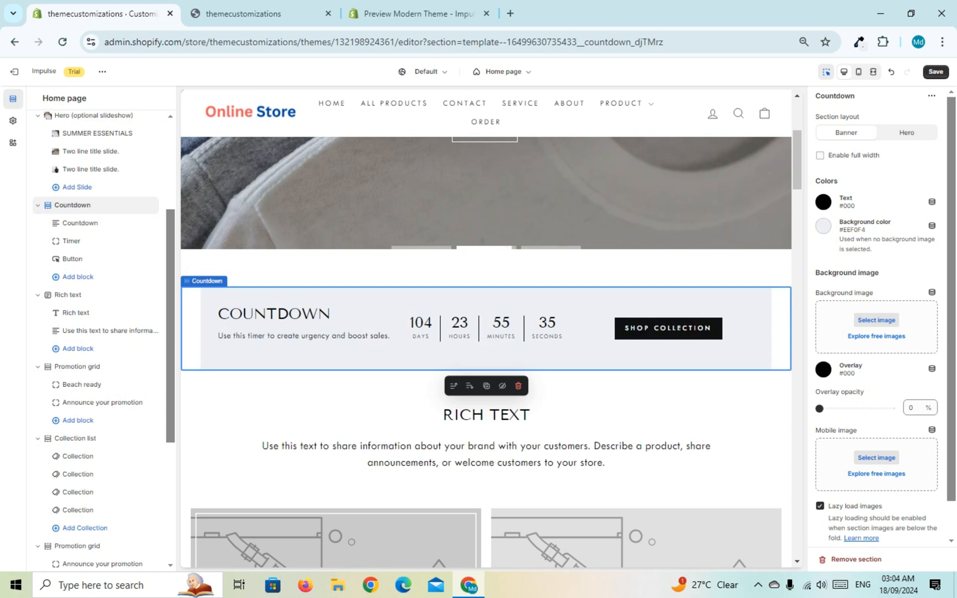
click(819, 155)
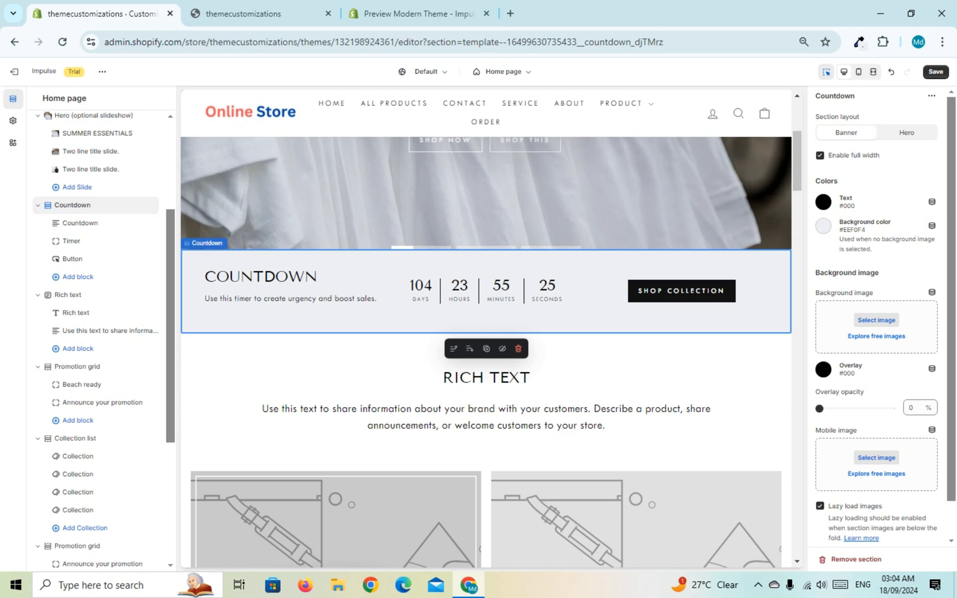
Step: Change the heading of the Countdown section's content block to "FLASH SALE"
click(80, 223)
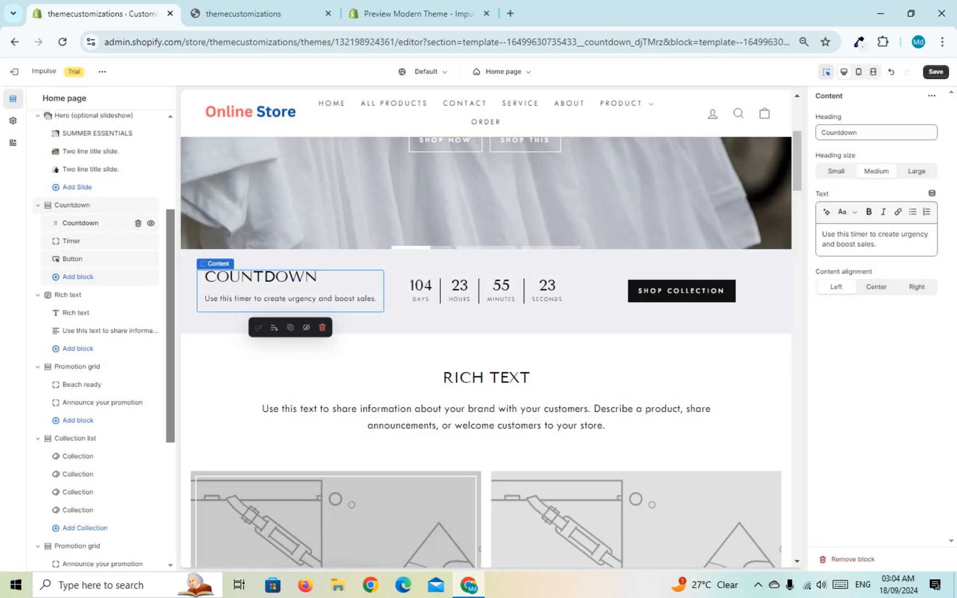
double_click(839, 133)
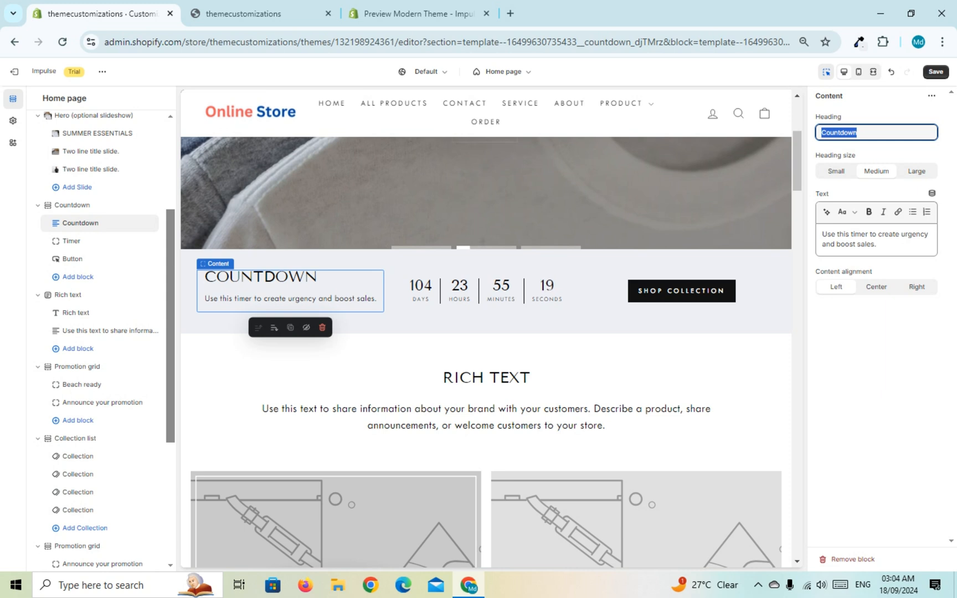
text(L)
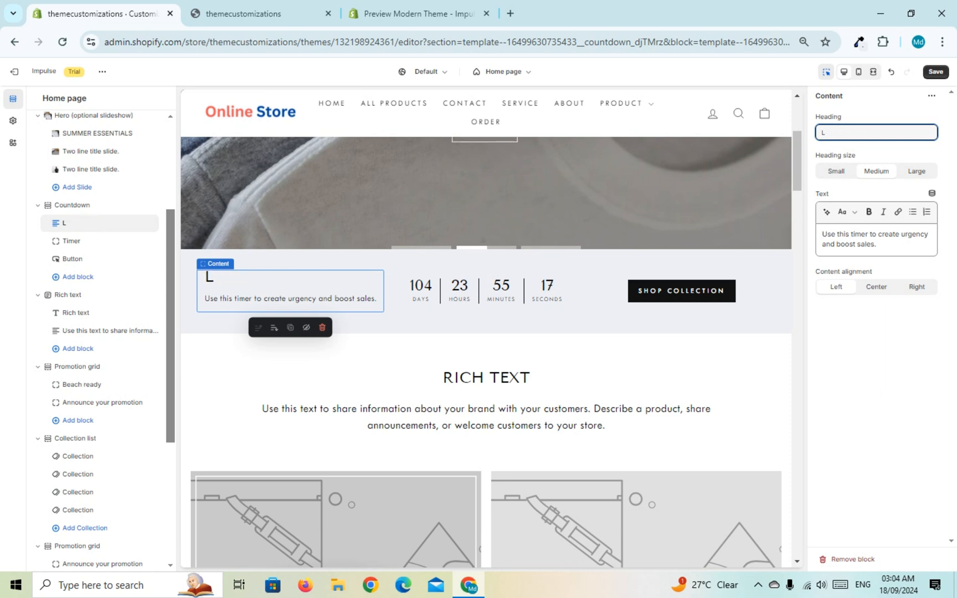
key(BackSpace)
text(FLASH )
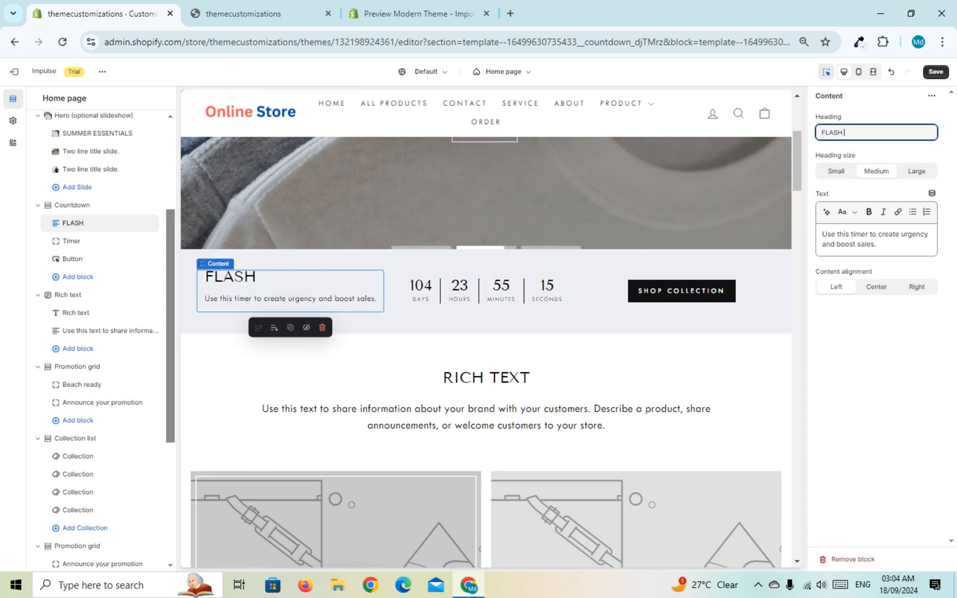
text(SALE)
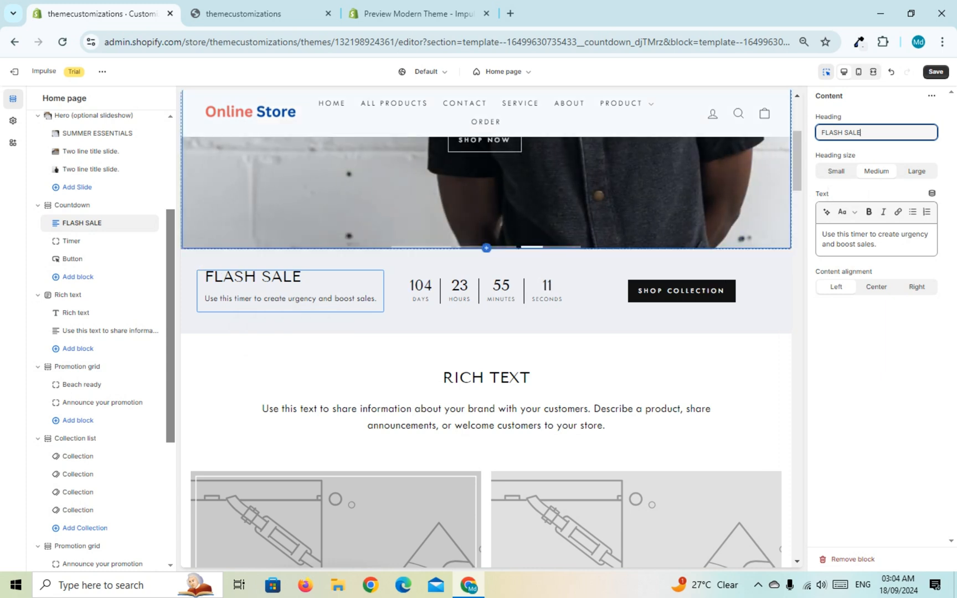
Step: Replace the description text of the Countdown section's content block with "Get 20% off if you spend $500"
click(877, 244)
key(ctrl+a)
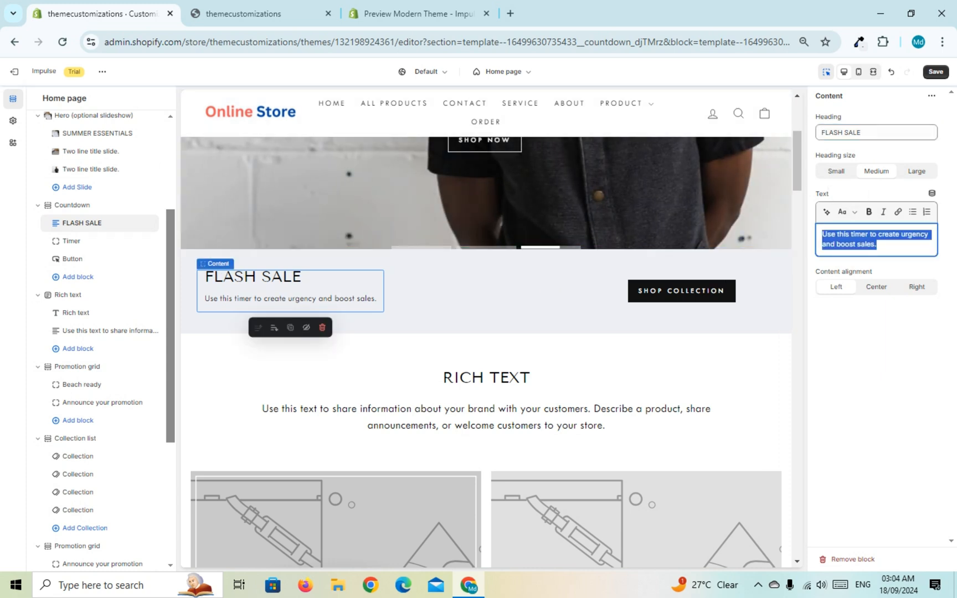
key(BackSpace)
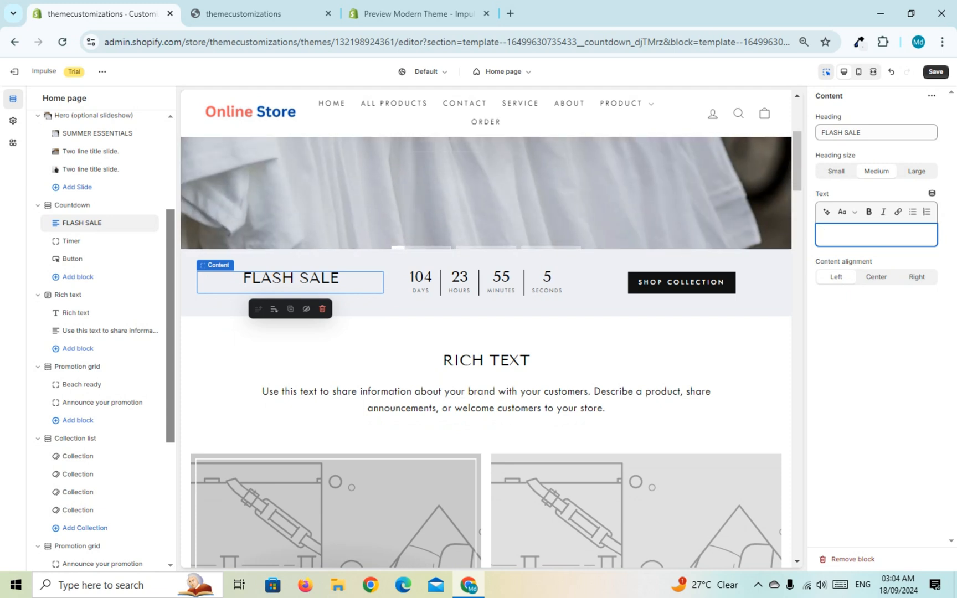
text(Get)
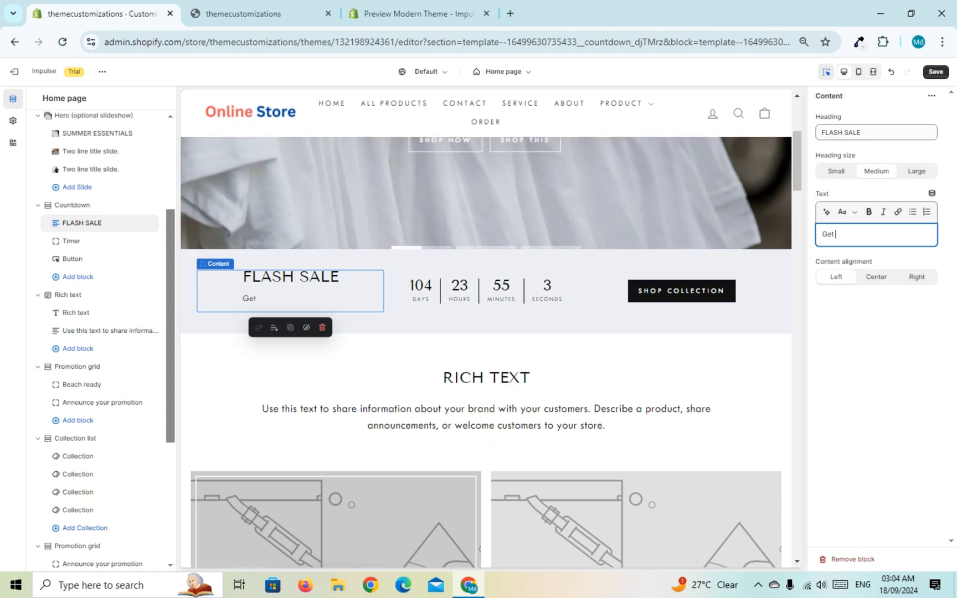
text( 20% off i)
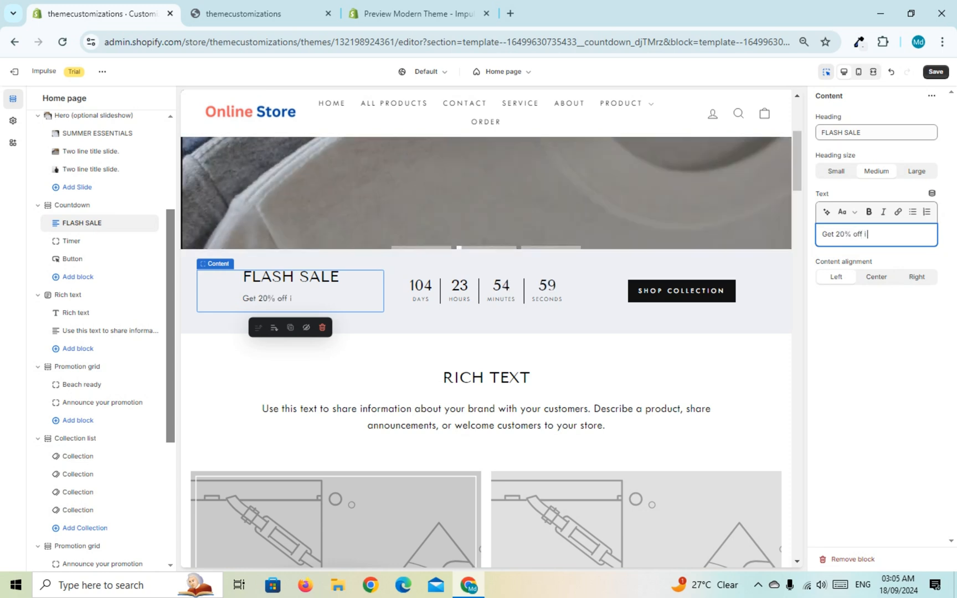
text(f you)
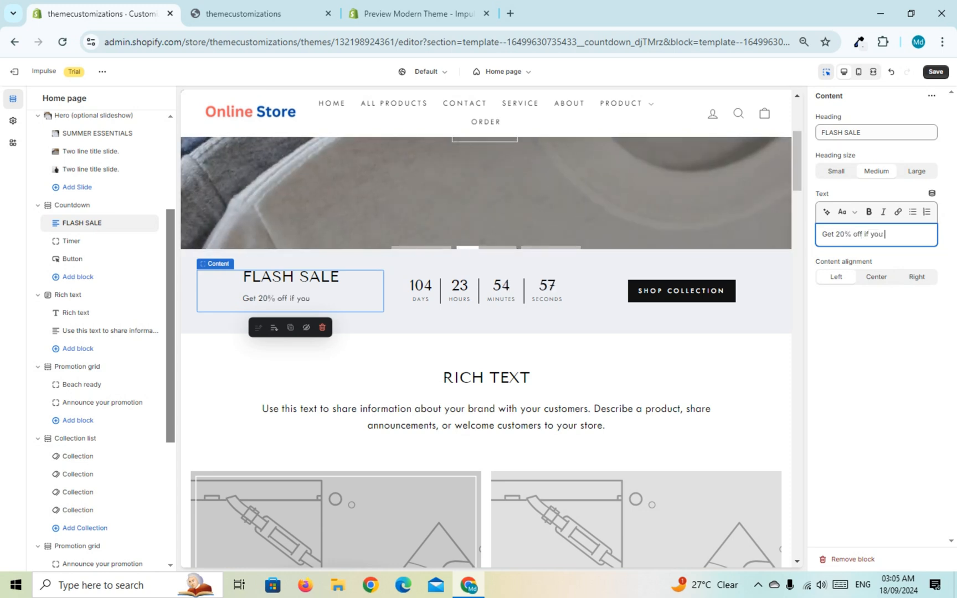
text( spend $500)
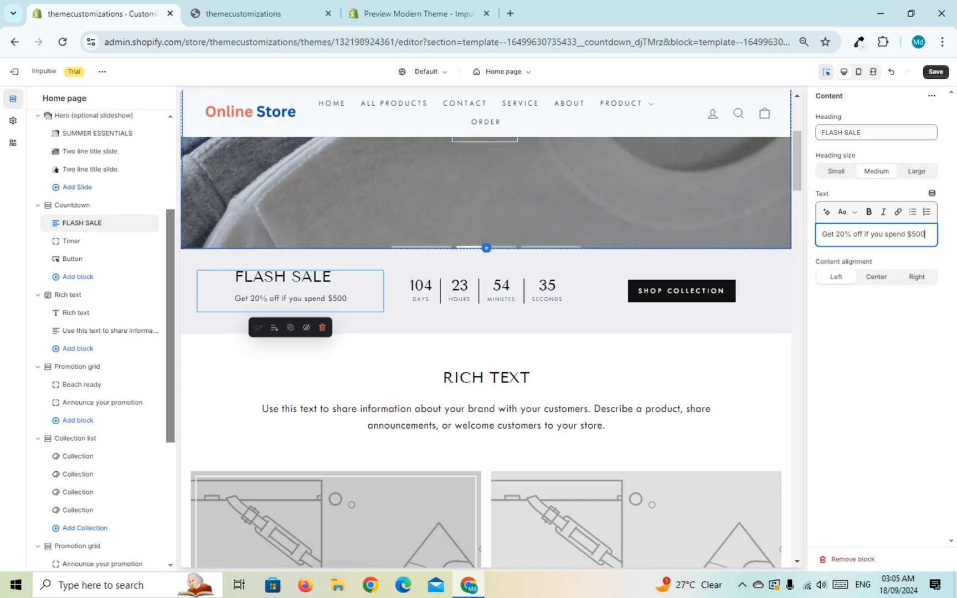
Step: Set the Countdown section's timer end date to year 2024, month September and day 20
click(72, 241)
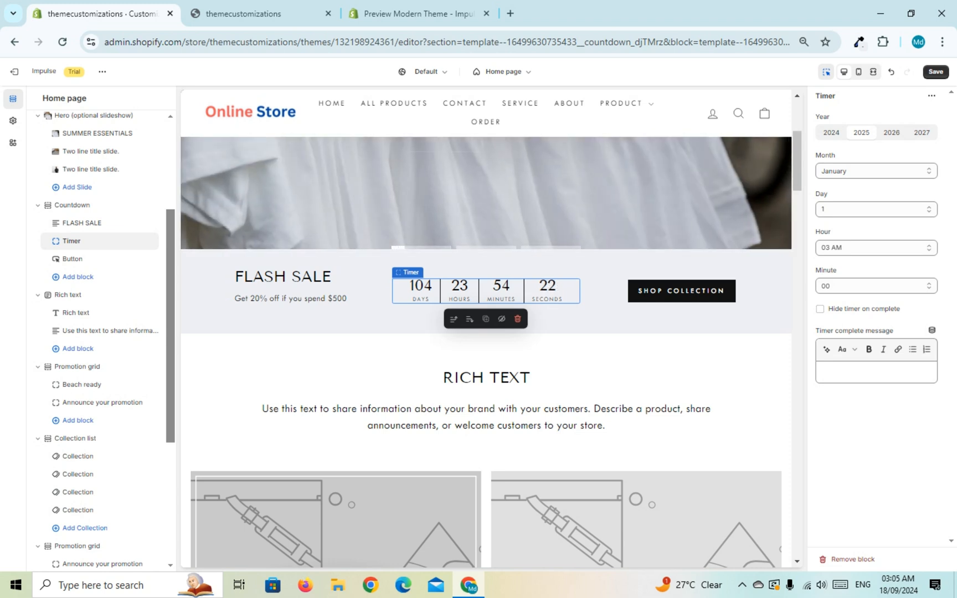
click(831, 133)
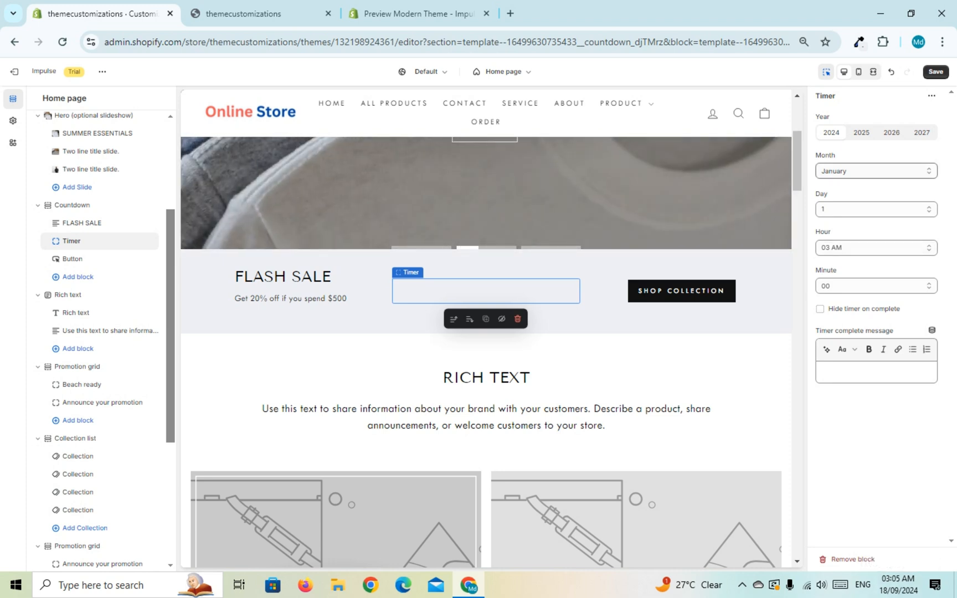
click(875, 171)
click(840, 316)
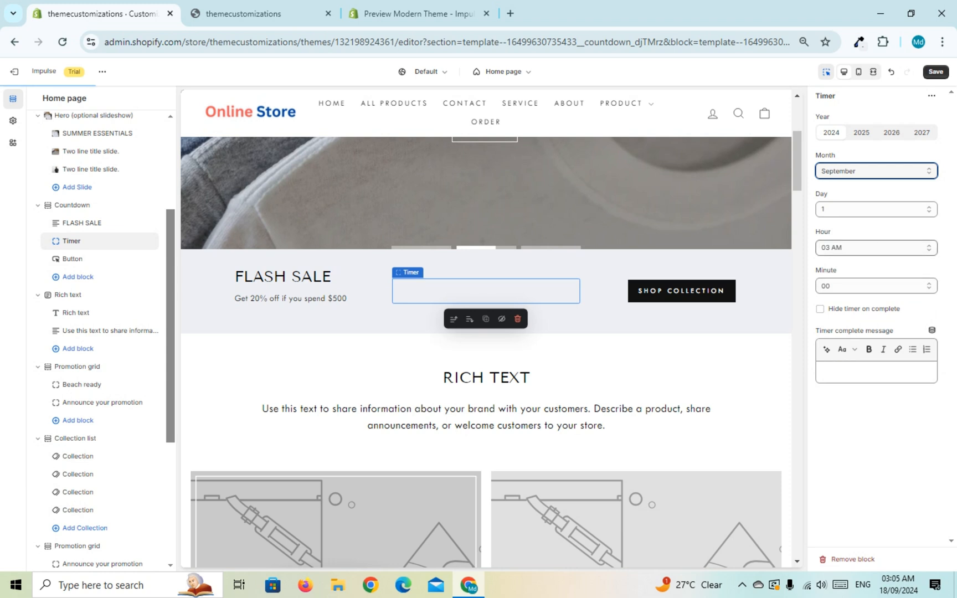
click(875, 209)
drag(931, 243, 931, 347)
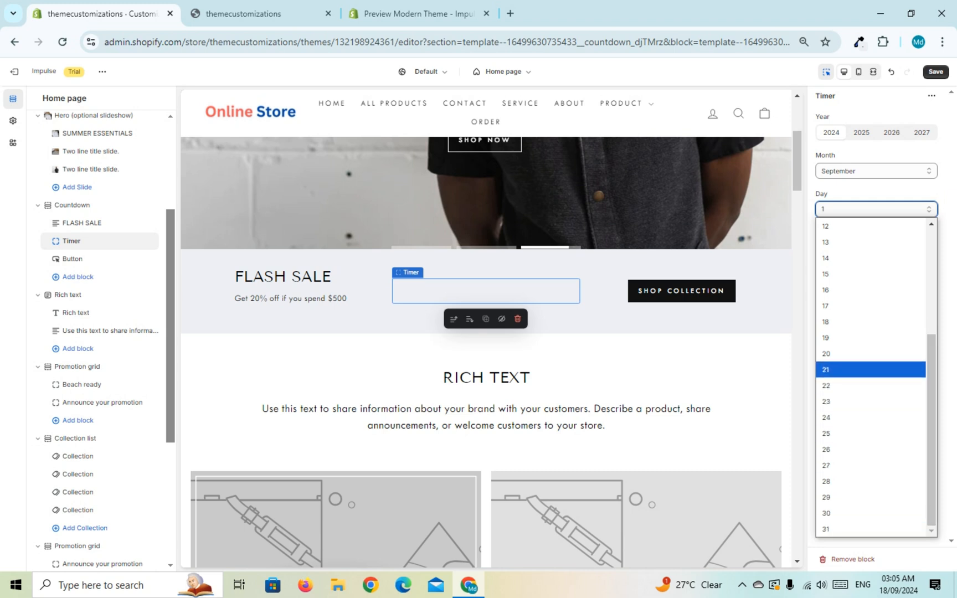
click(853, 354)
click(859, 372)
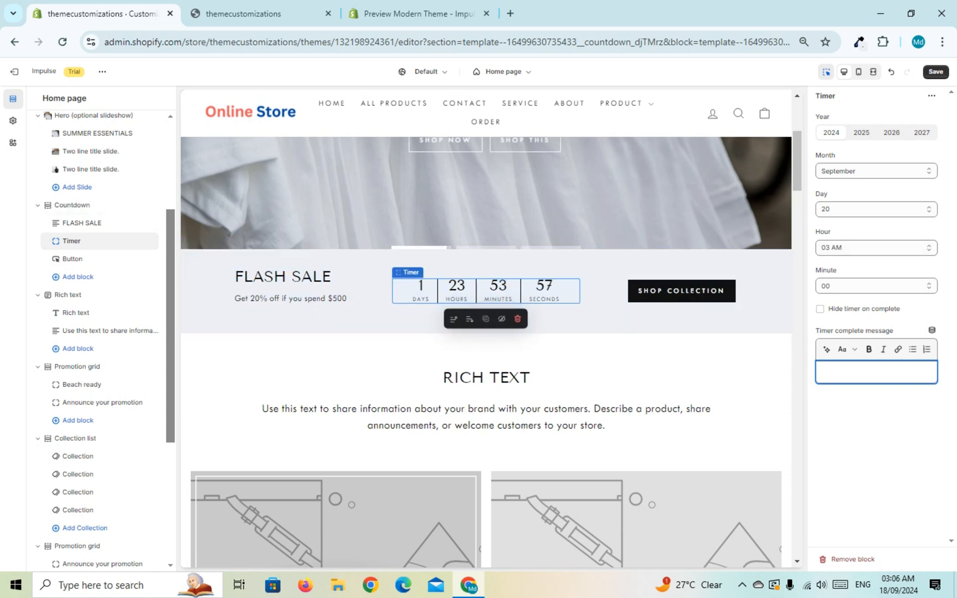
Step: Change the timer's end day to 25
click(864, 209)
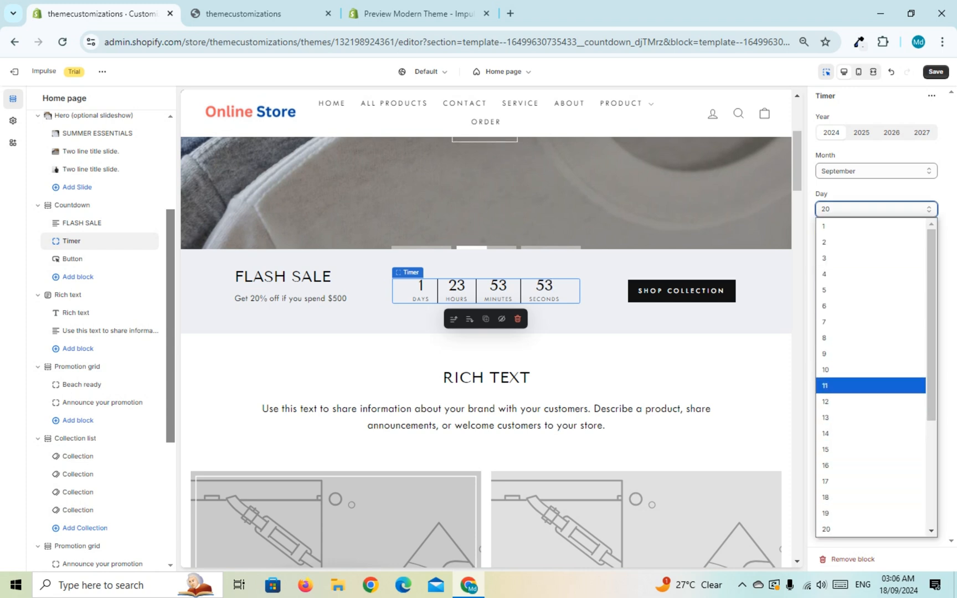
scroll(869, 385, down, 1)
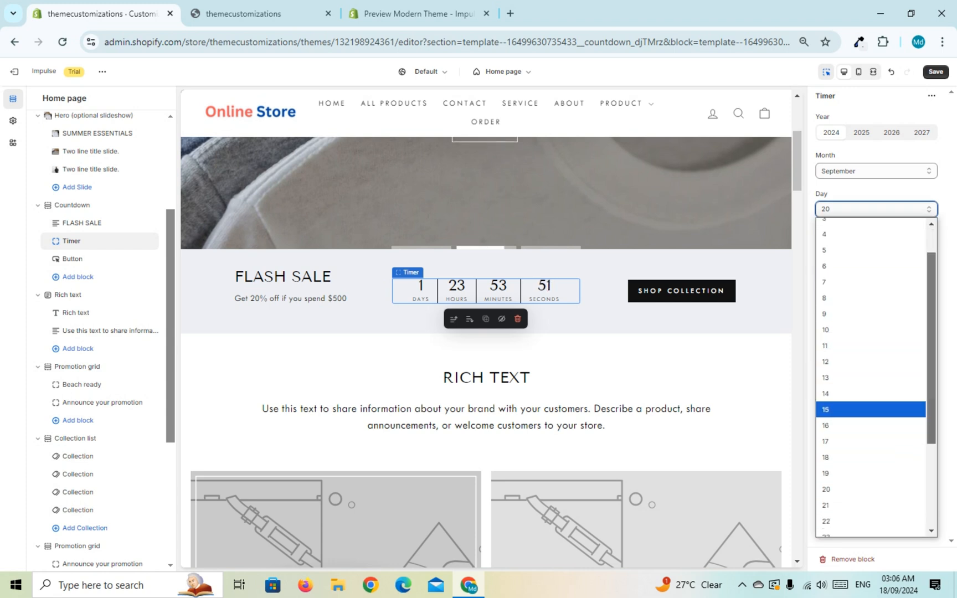
scroll(869, 410, down, 2)
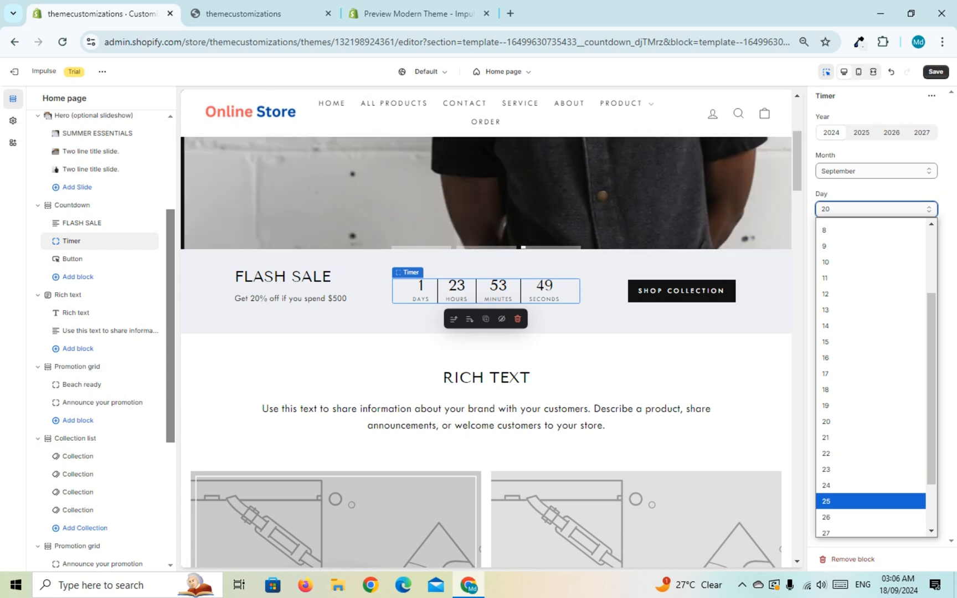
click(870, 501)
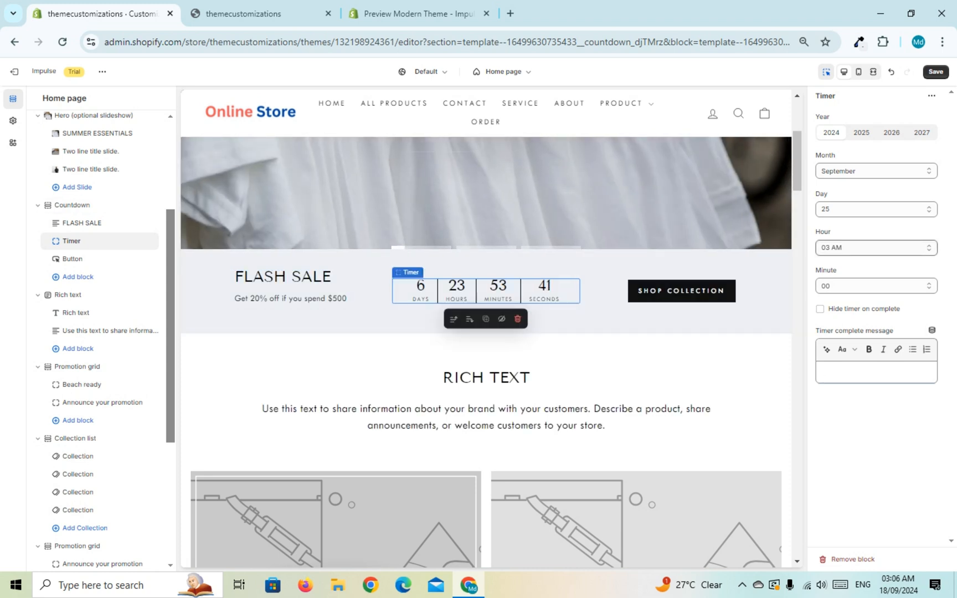
click(876, 247)
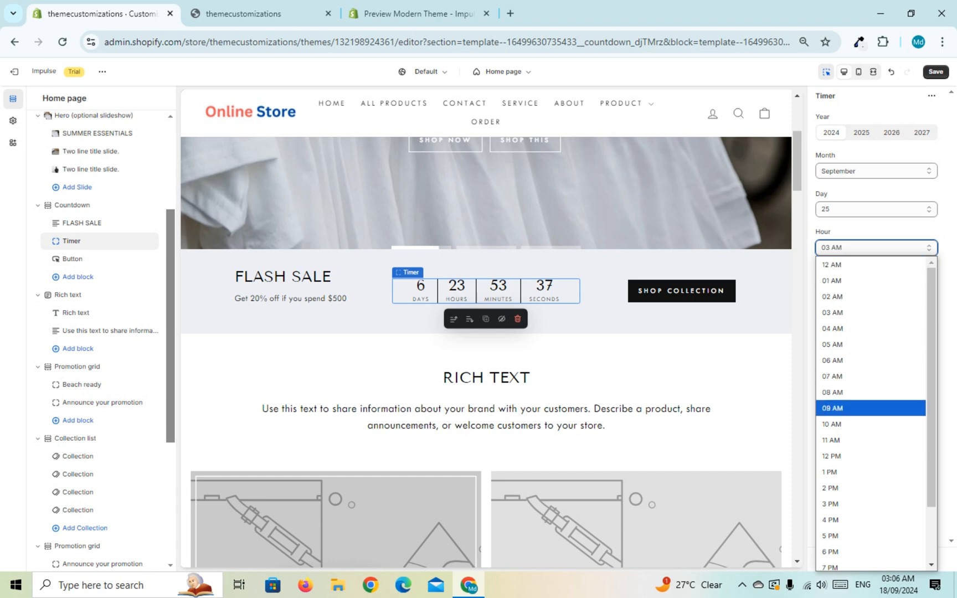
click(945, 430)
click(876, 285)
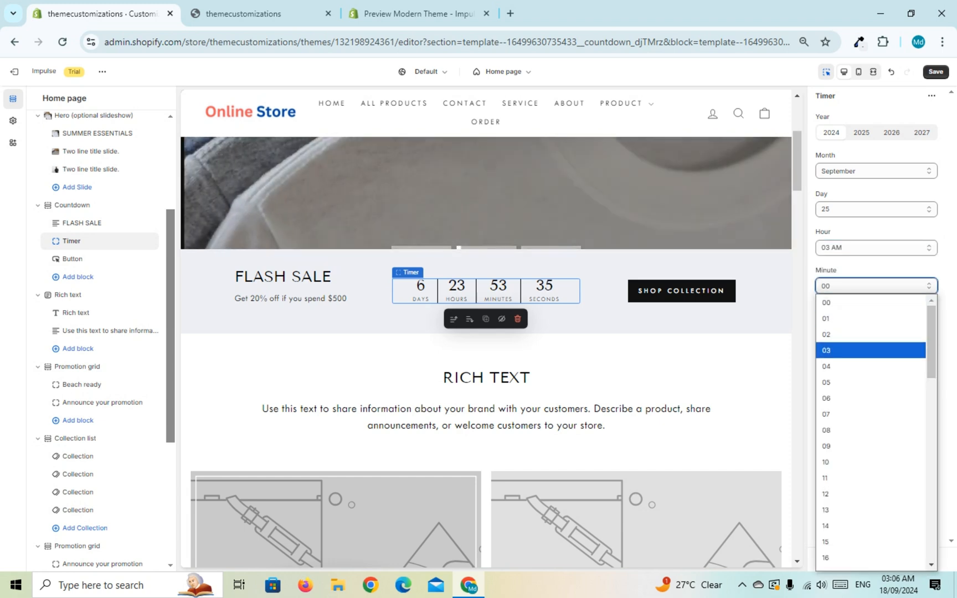
click(948, 460)
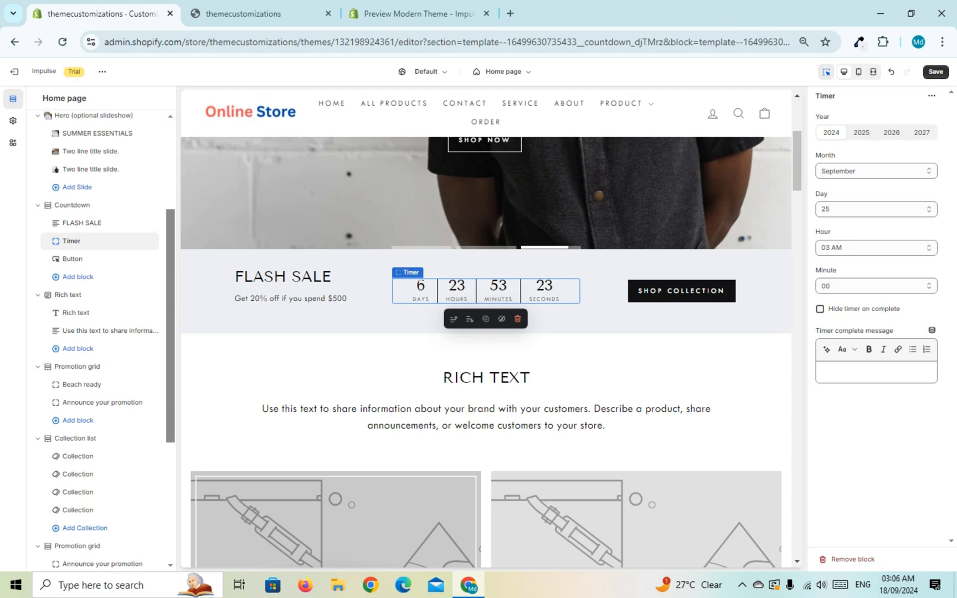
Step: Try the timer's "Hide timer on complete" option on and off, leaving it disabled
click(820, 309)
click(821, 309)
click(820, 309)
click(820, 309)
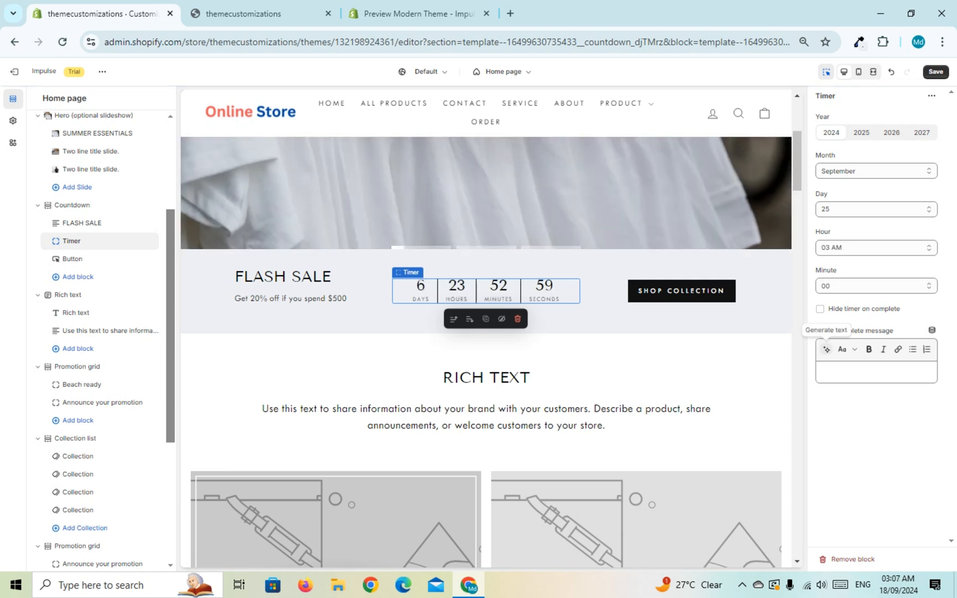
Step: Enter "This offer is ended" as the timer complete message
drag(816, 331, 890, 331)
click(864, 372)
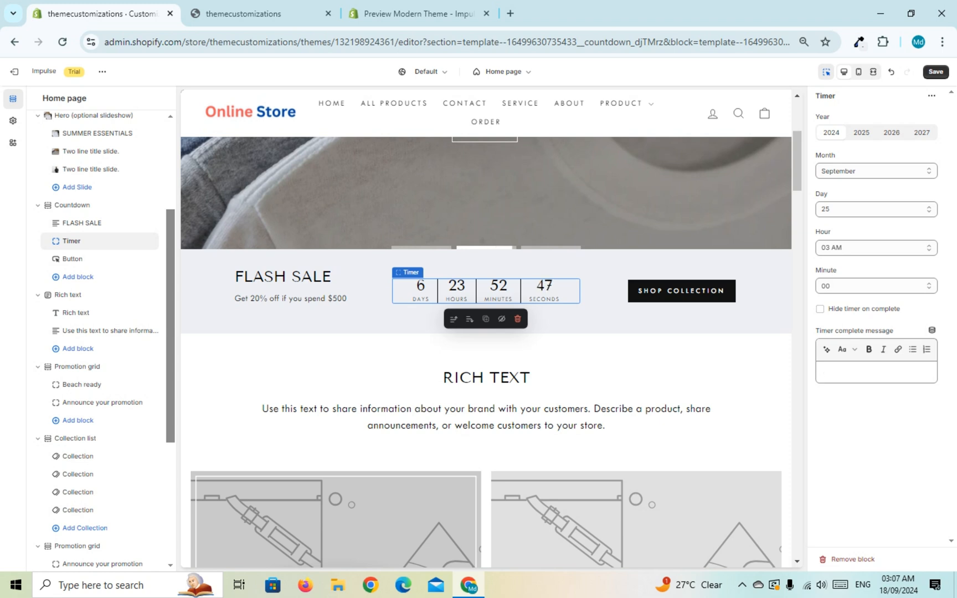
text(This of)
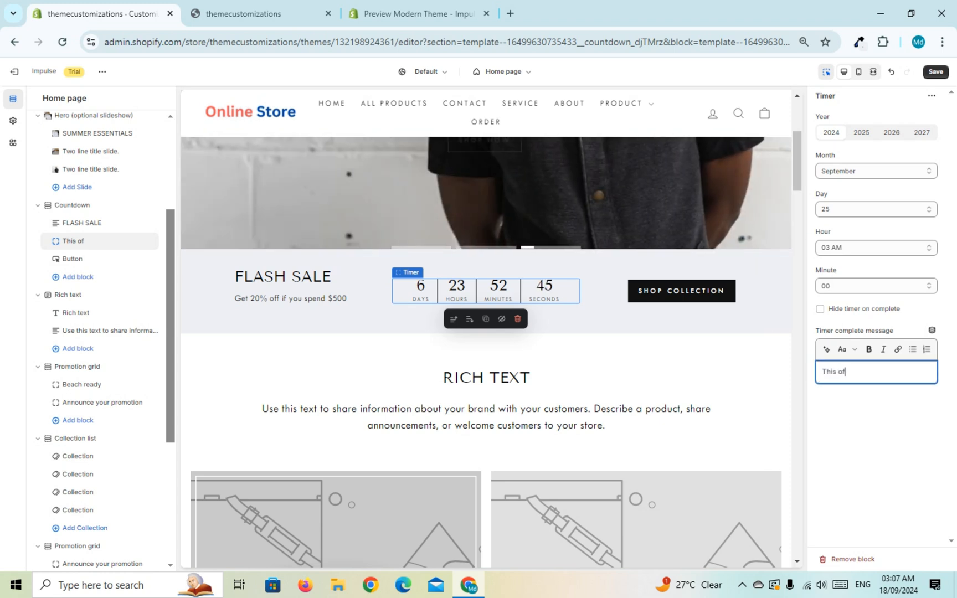
text(fer is)
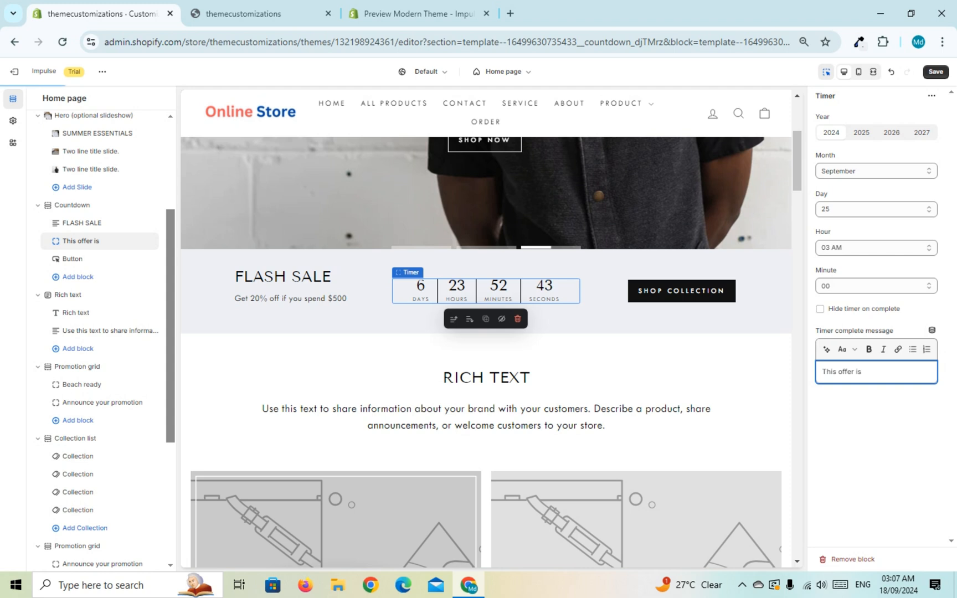
text( endee)
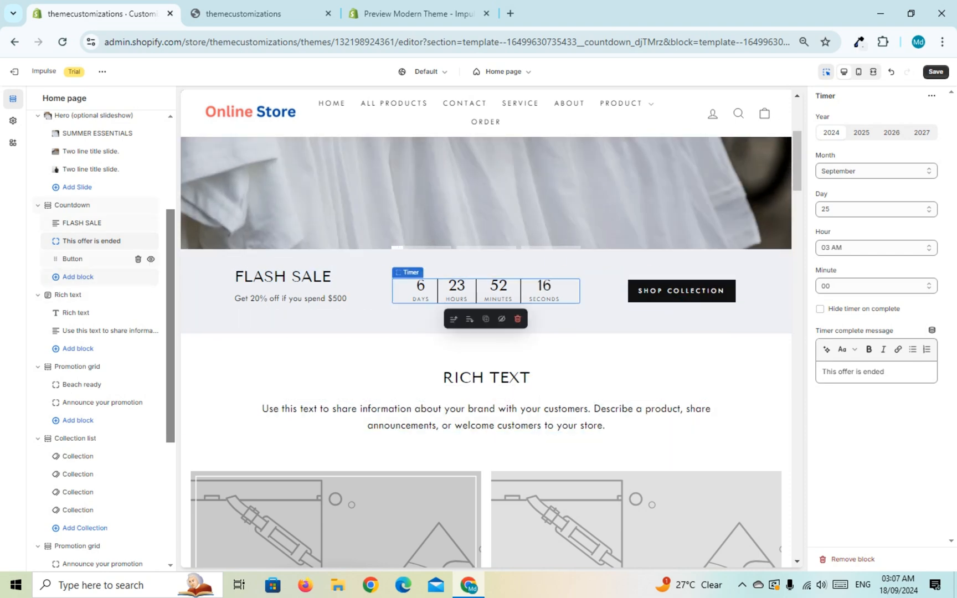
Step: Change the label of the Countdown section's button to "shop swim"
click(72, 259)
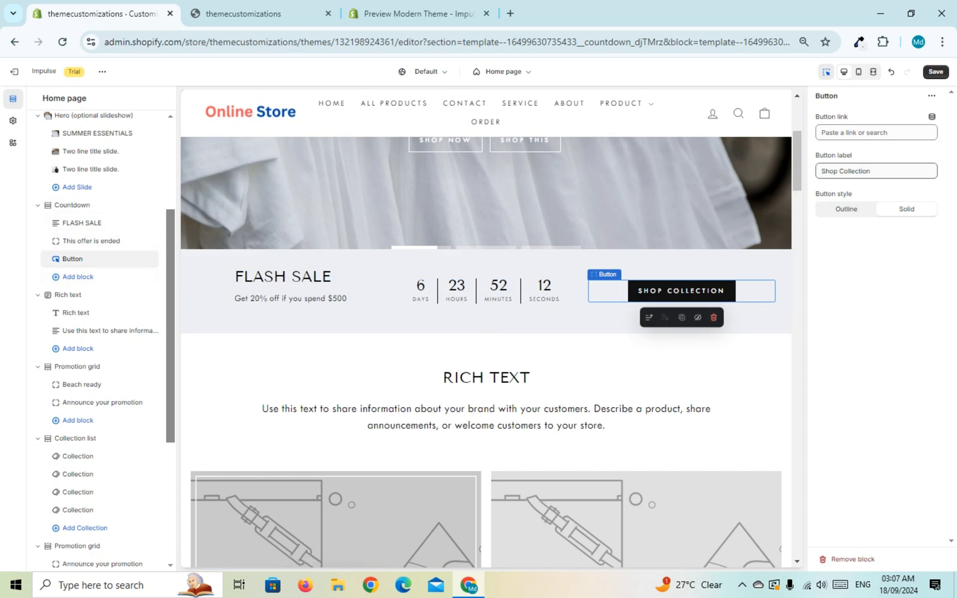
triple_click(858, 172)
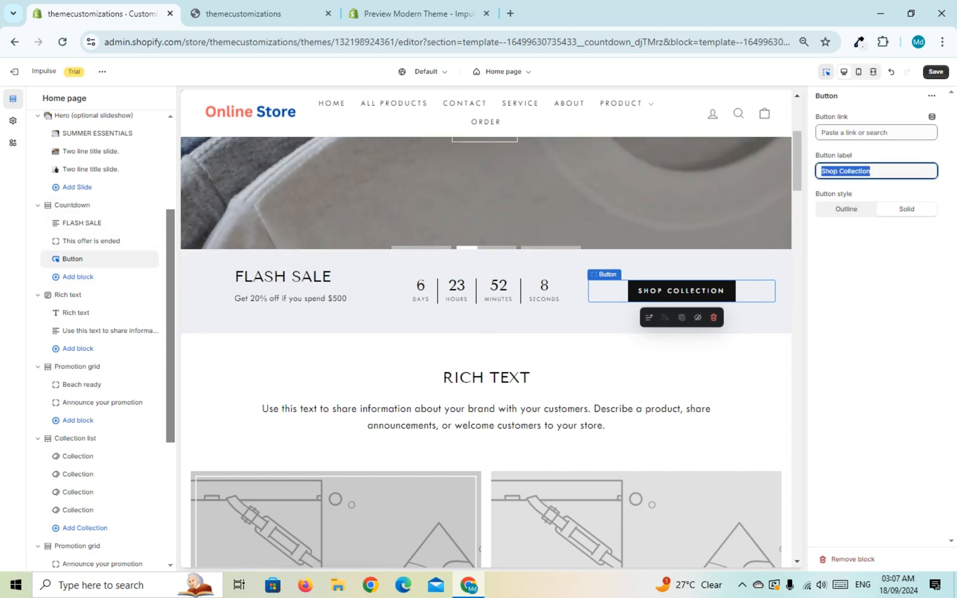
text(shop)
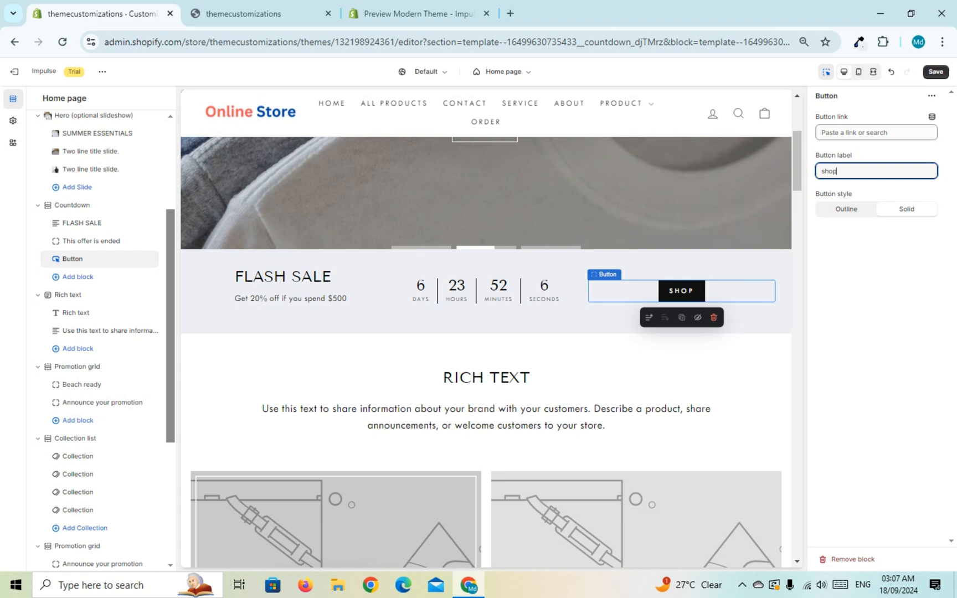
text( wi)
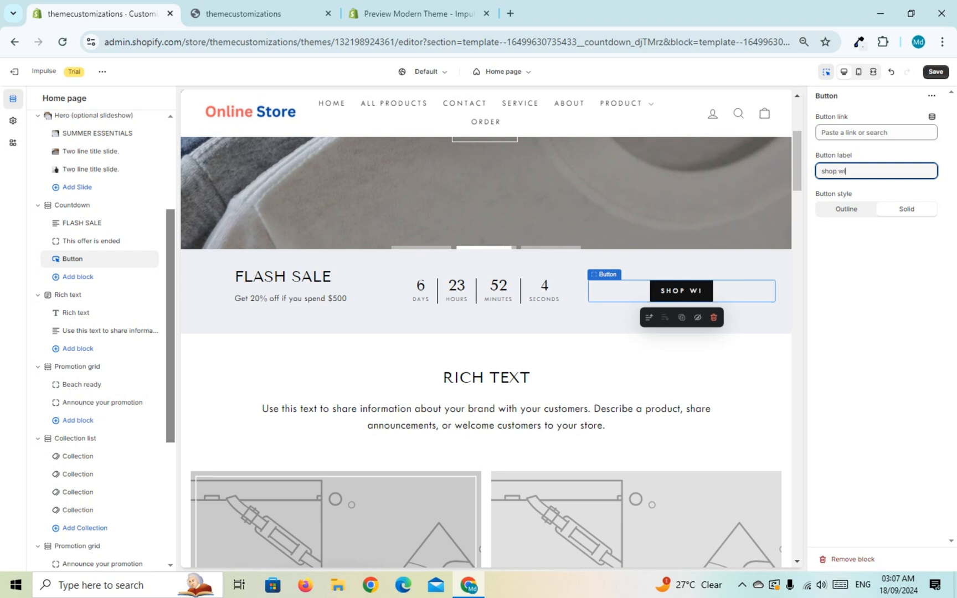
key(BackSpace)
key(BackSpace)
text(siw)
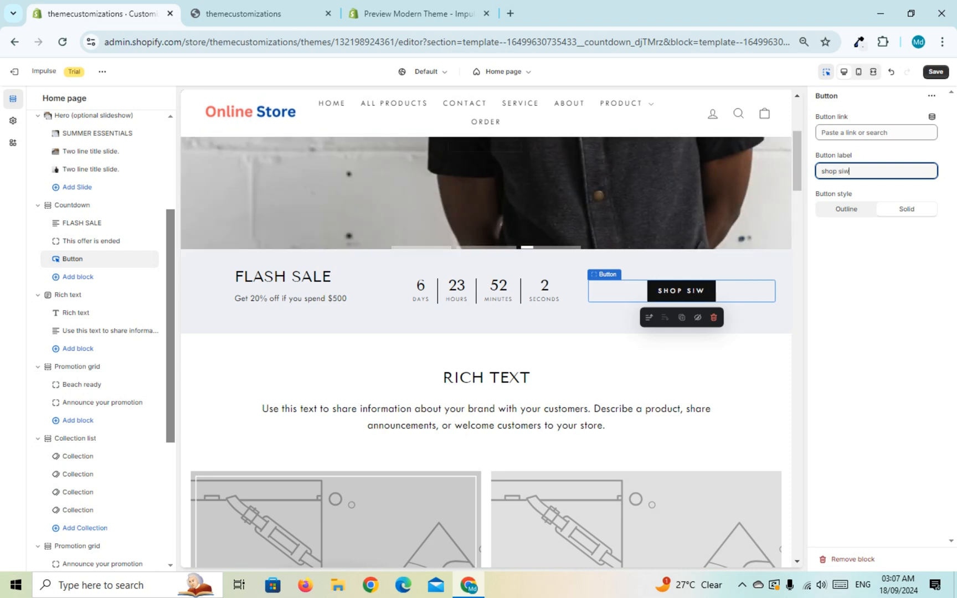
text(m)
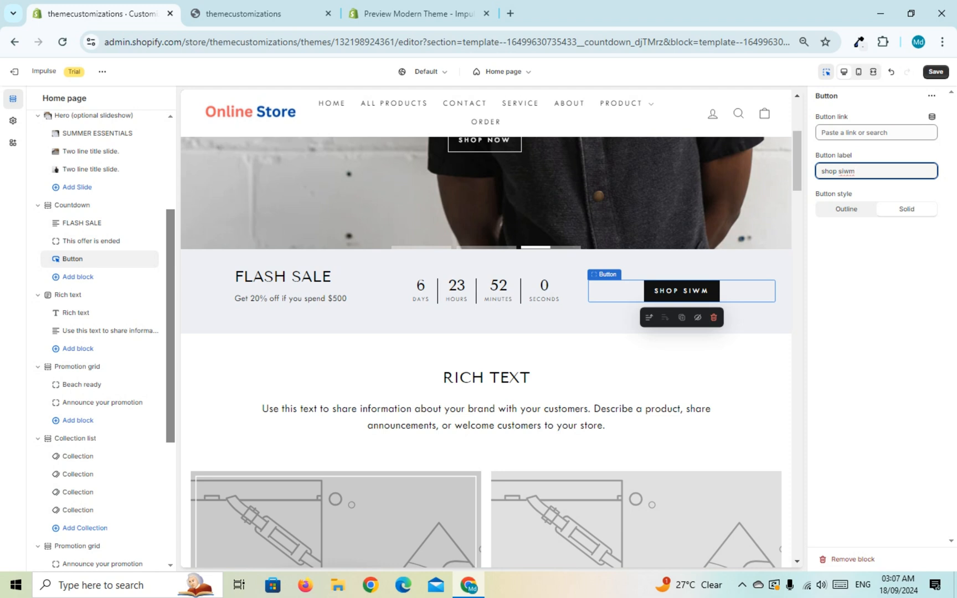
key(BackSpace)
key(BackSpace)
key(BackSpace)
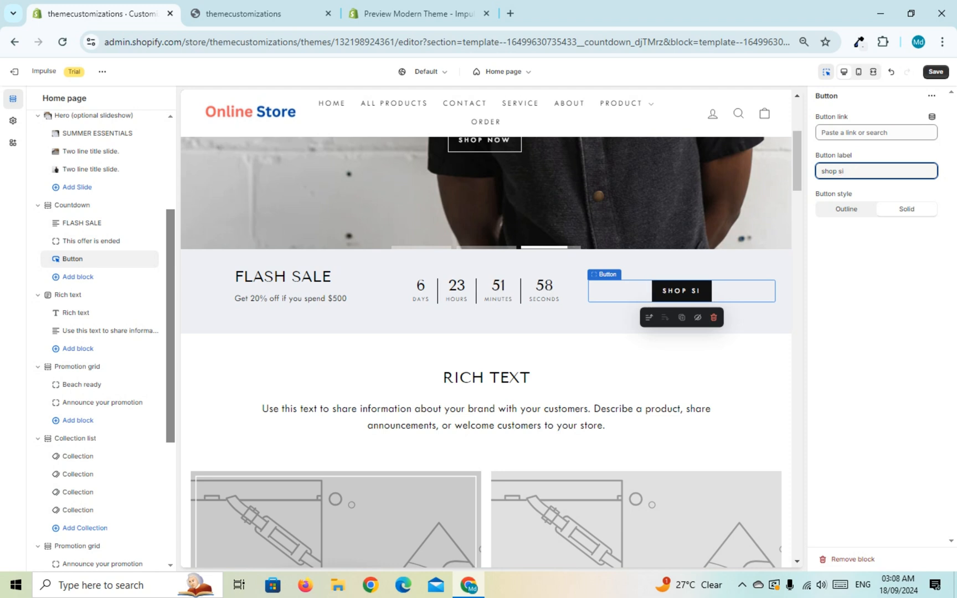
text(wim)
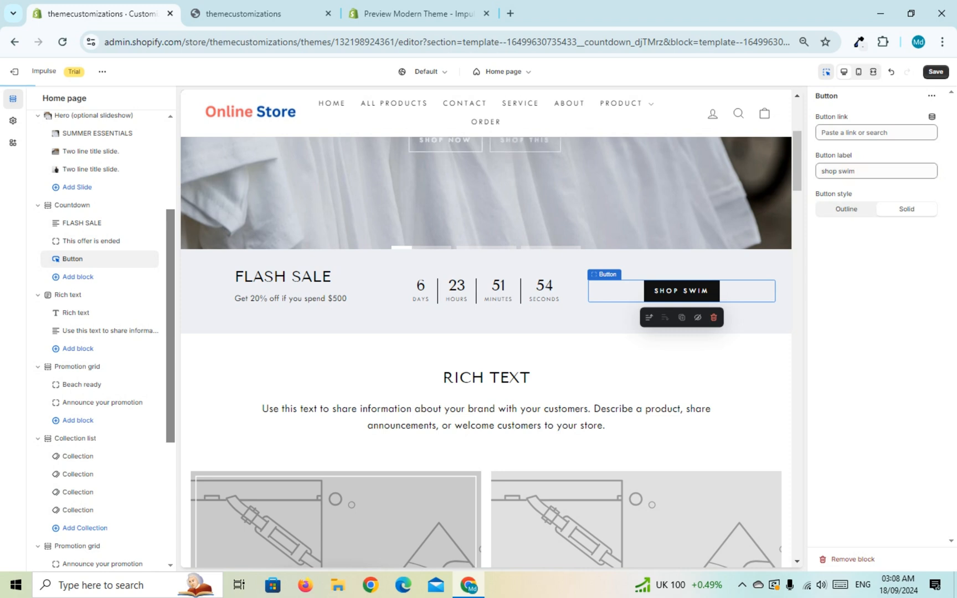
double_click(847, 172)
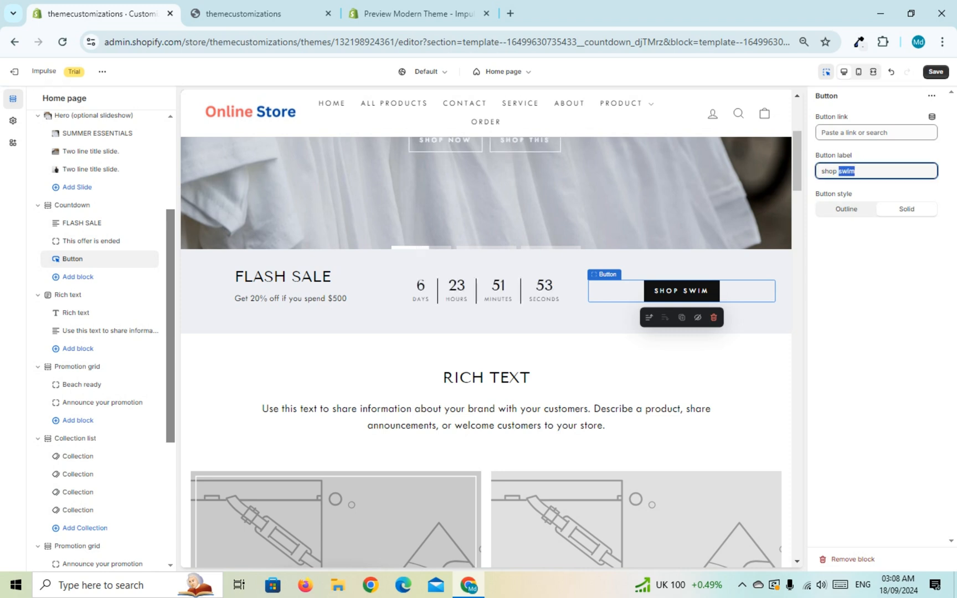
click(876, 261)
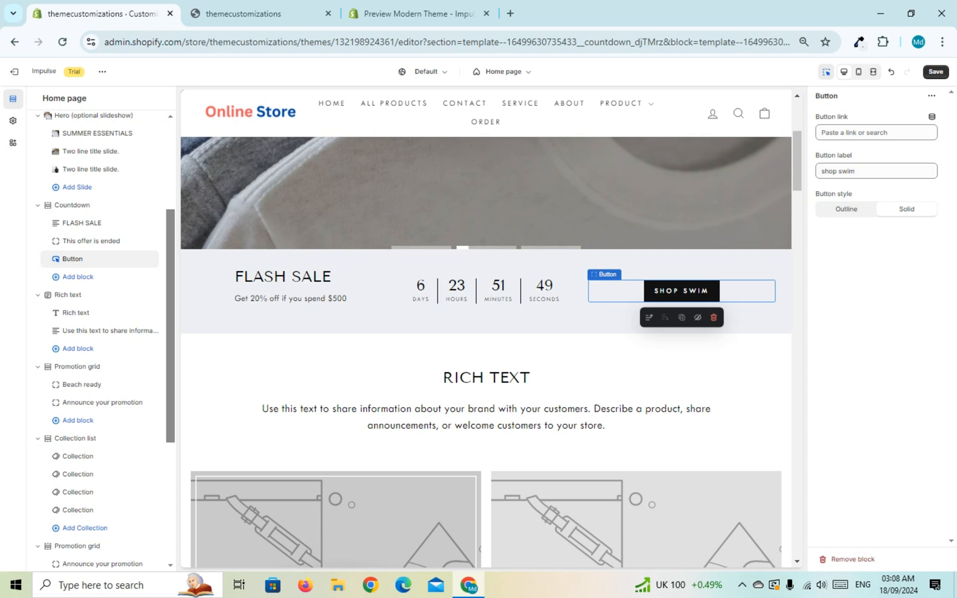
Step: Link the Countdown section's button to All products and save the theme changes
click(876, 132)
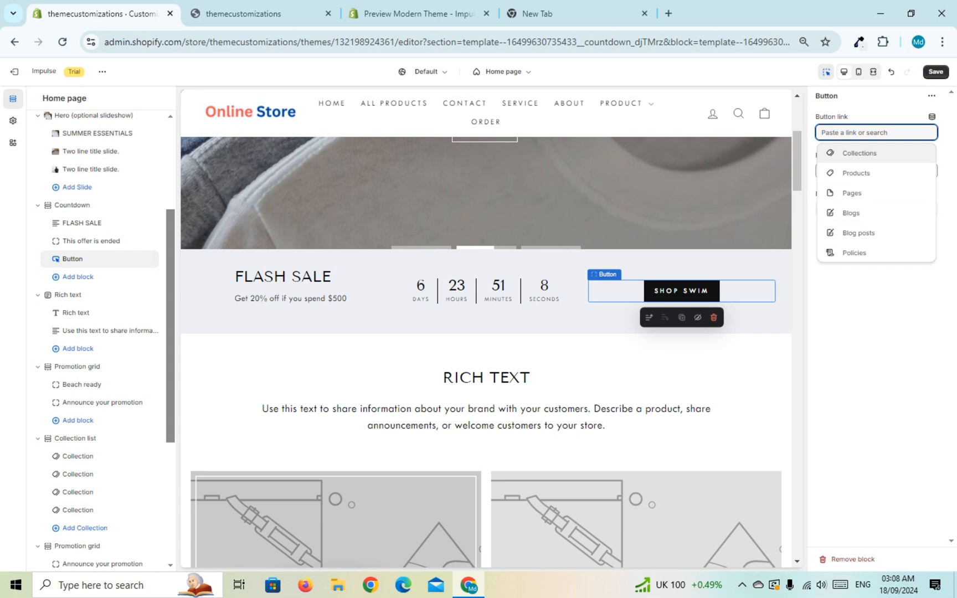
click(856, 173)
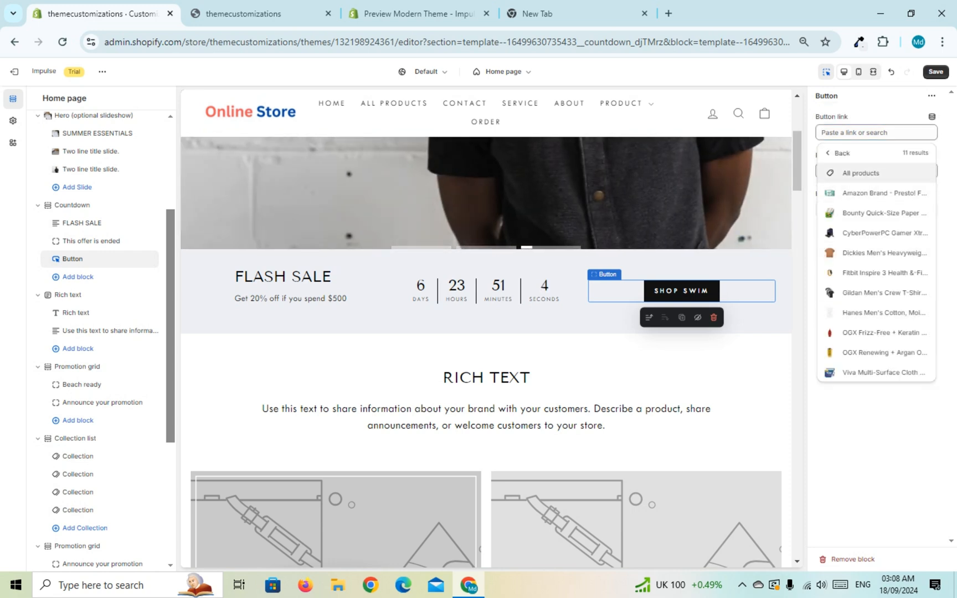
click(854, 173)
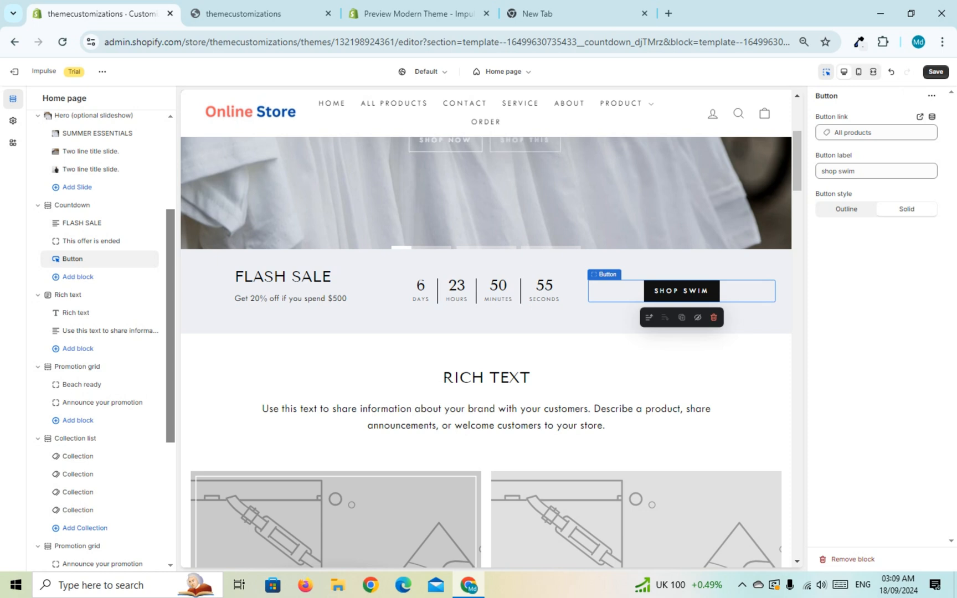
click(936, 72)
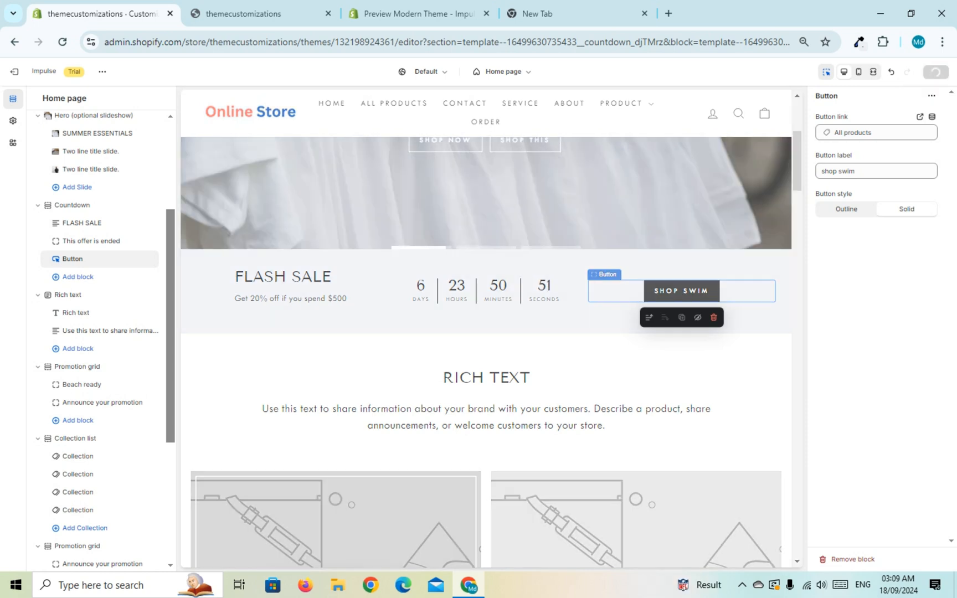
Step: Refresh the store preview, examine the flash sale text and timer, and test where the "shop swim" button leads before returning to the home page
click(260, 14)
click(63, 42)
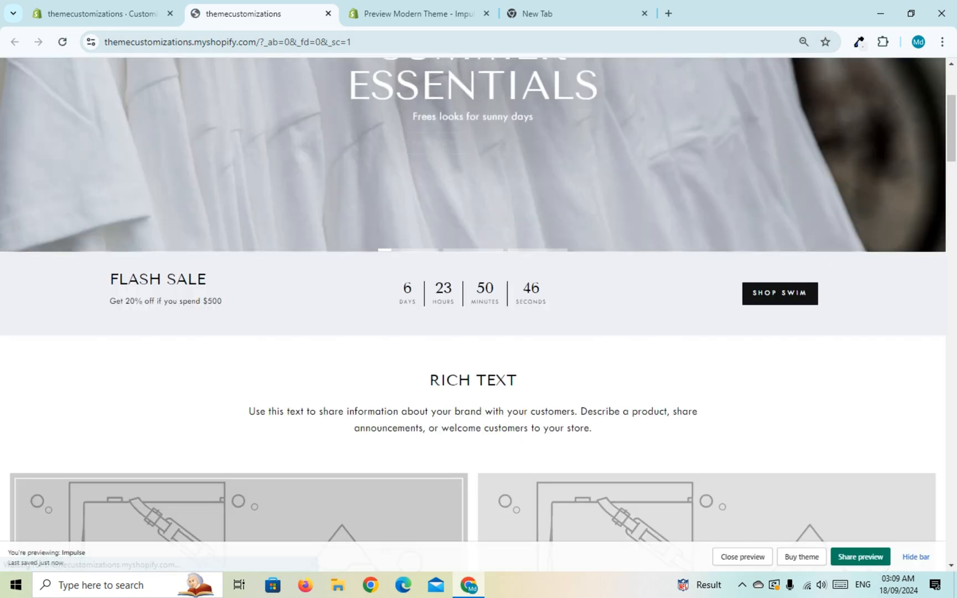
drag(110, 276, 587, 308)
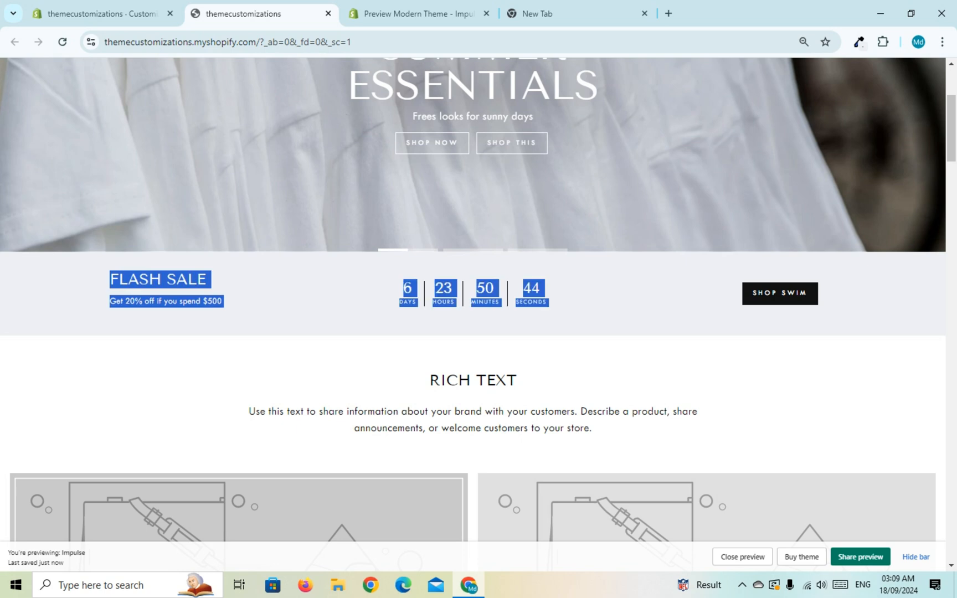
click(588, 309)
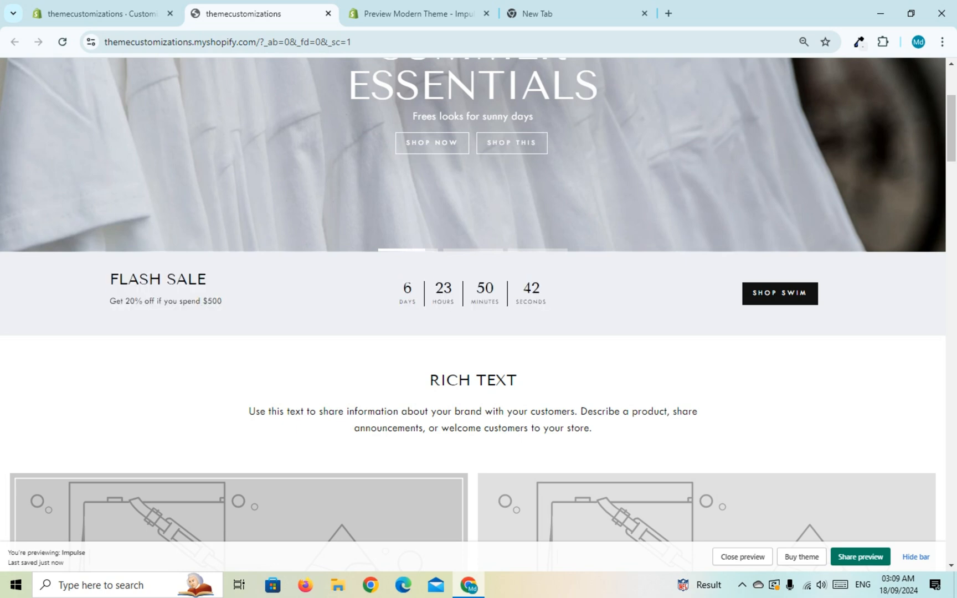
drag(195, 301, 222, 300)
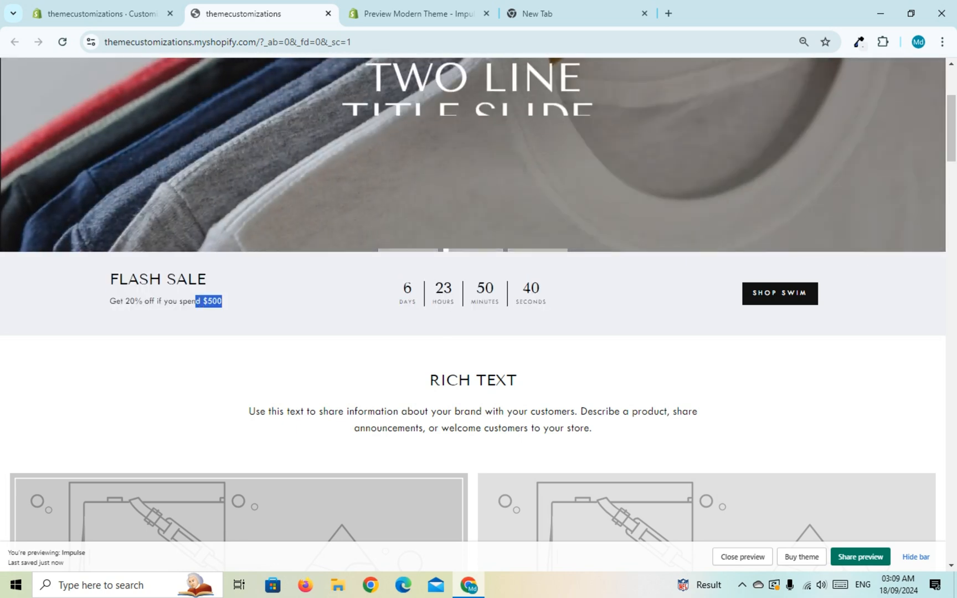
drag(400, 288, 542, 291)
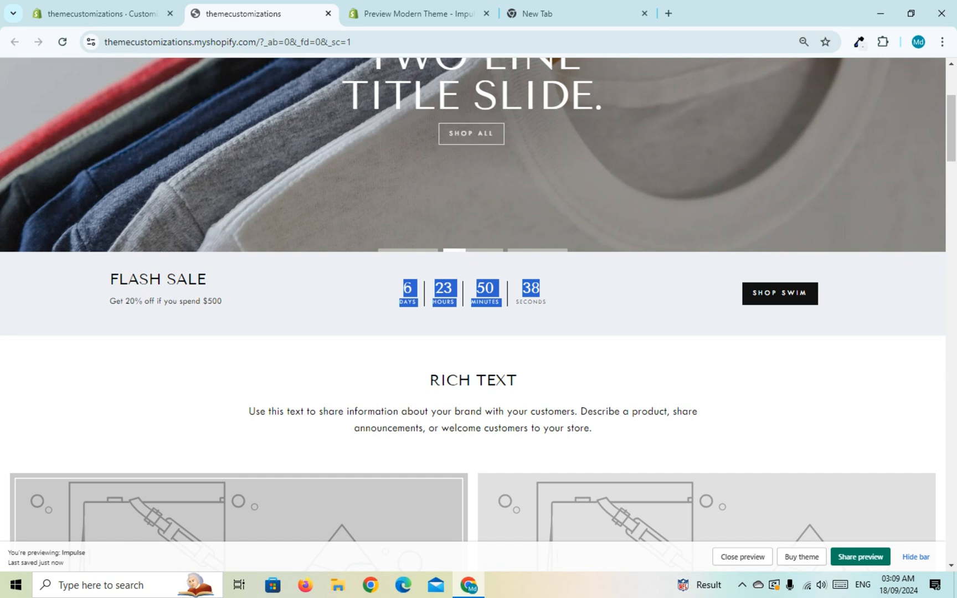
click(543, 291)
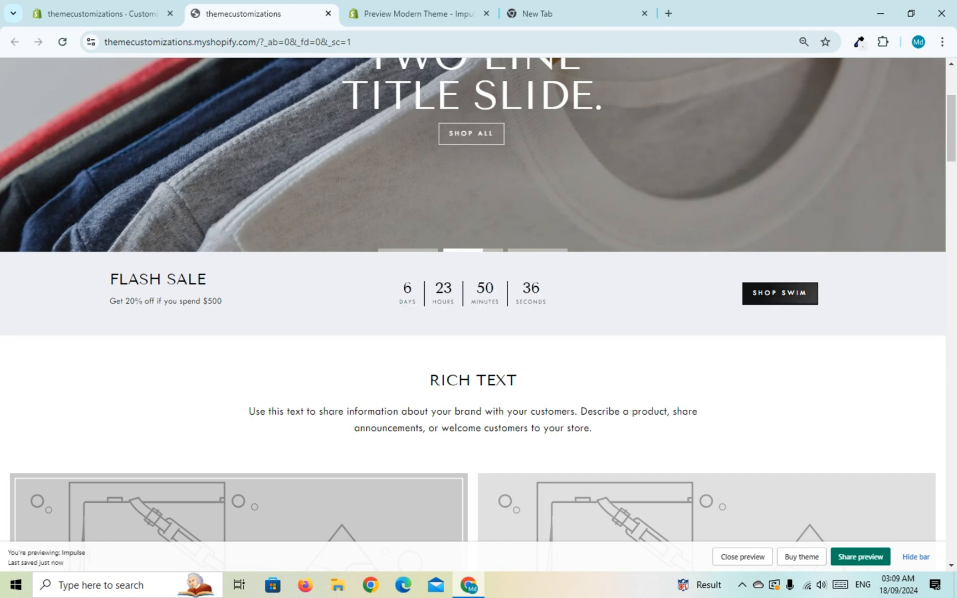
click(780, 292)
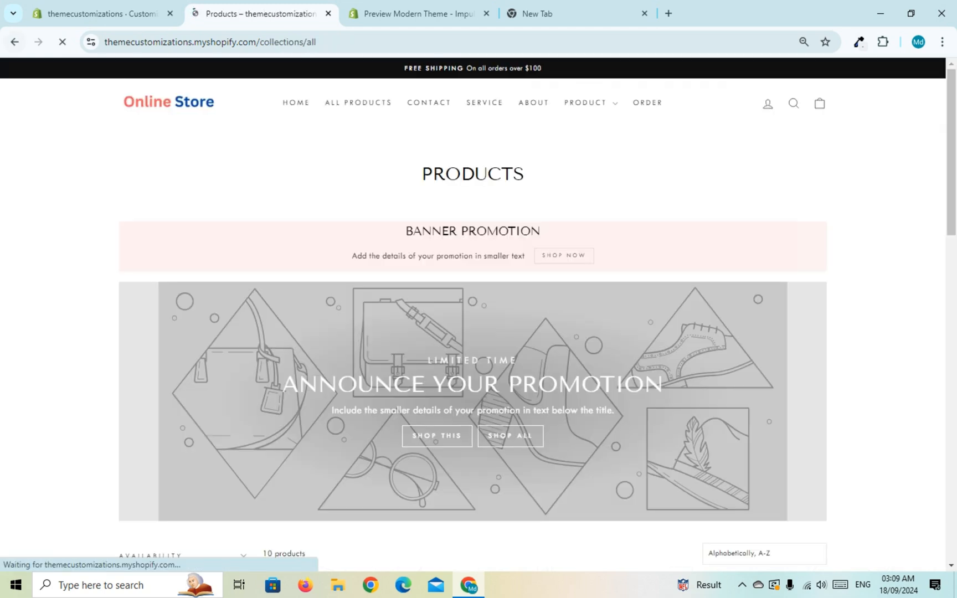
click(14, 41)
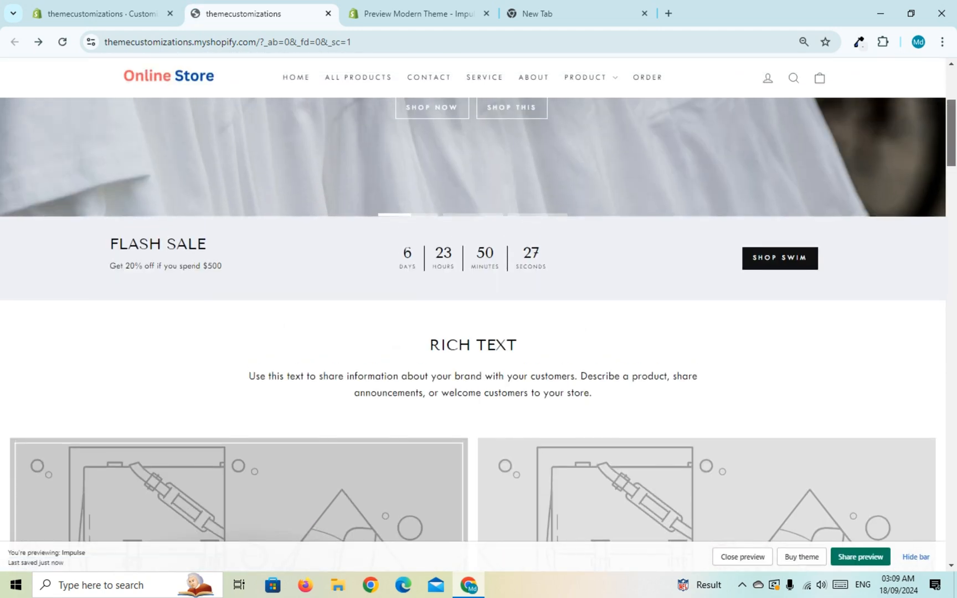
scroll(473, 320, down, 2)
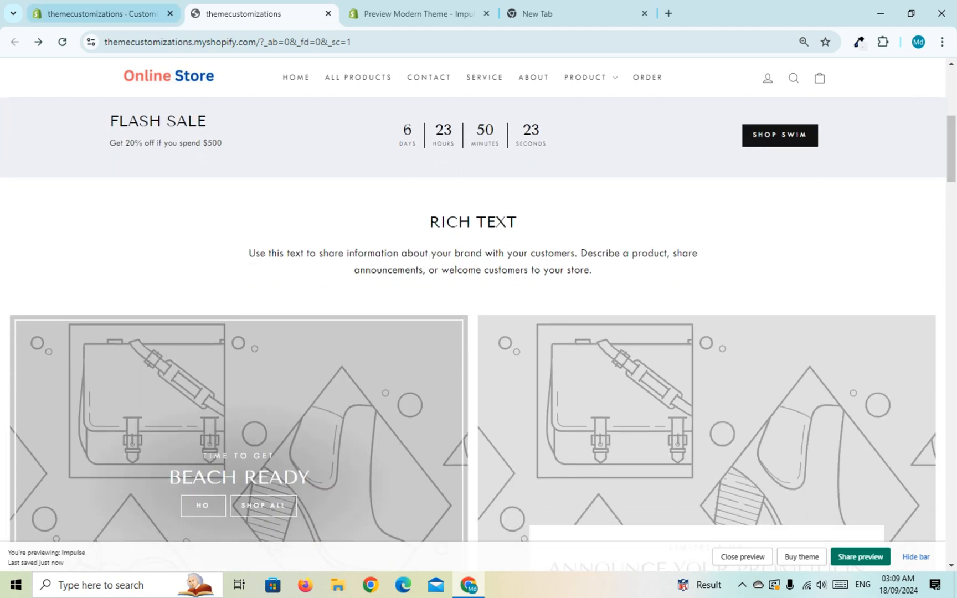
Step: In the theme editor, move the Collection list section directly below Countdown and add a fifth collection block to it
click(105, 13)
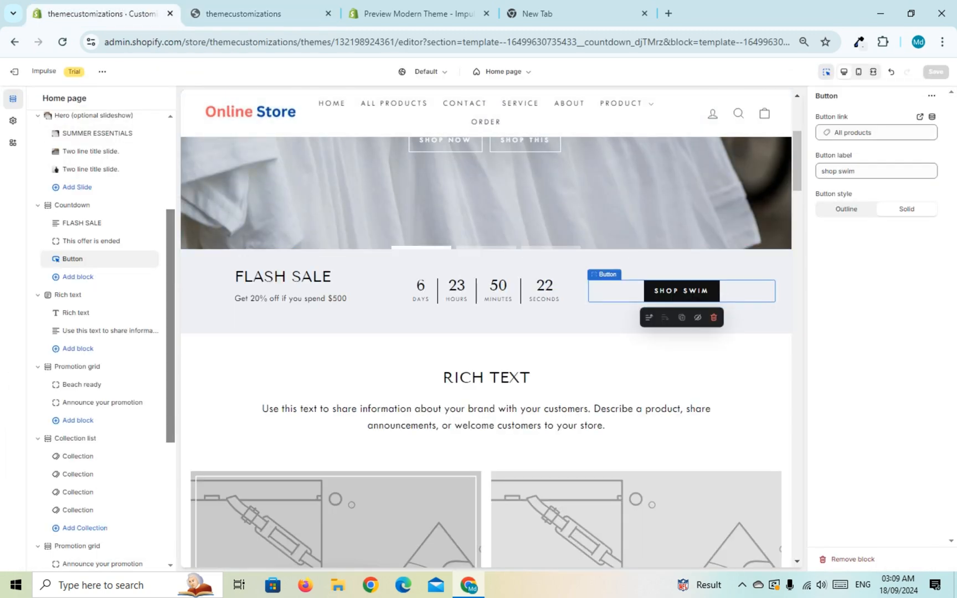
scroll(486, 332, down, 8)
scroll(487, 332, down, 2)
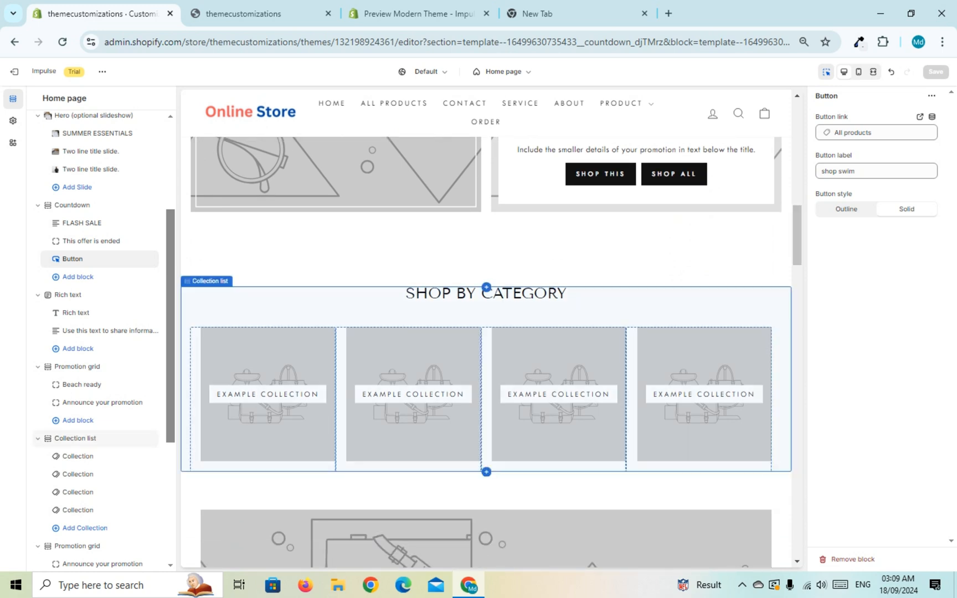
drag(407, 293, 566, 293)
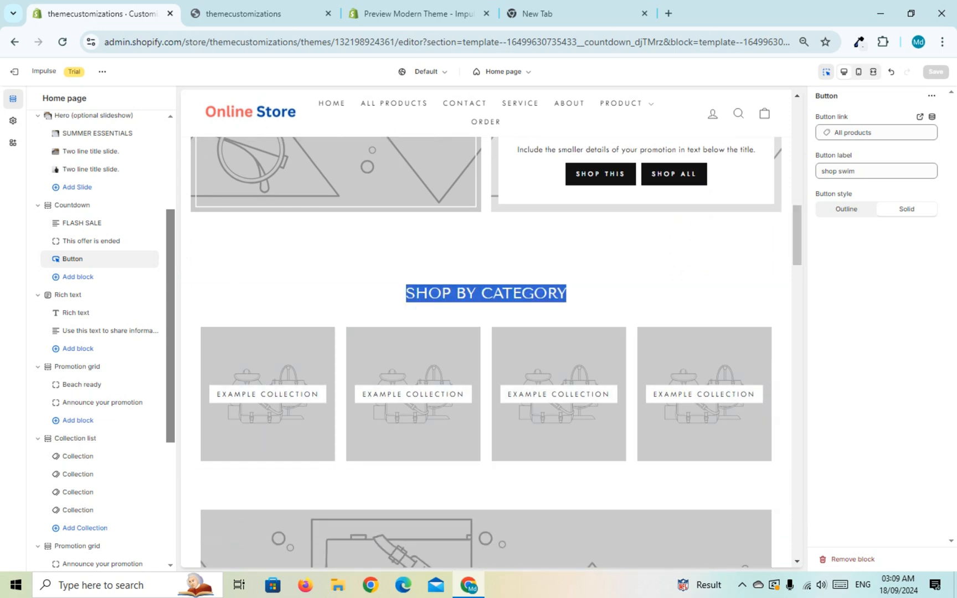
click(575, 293)
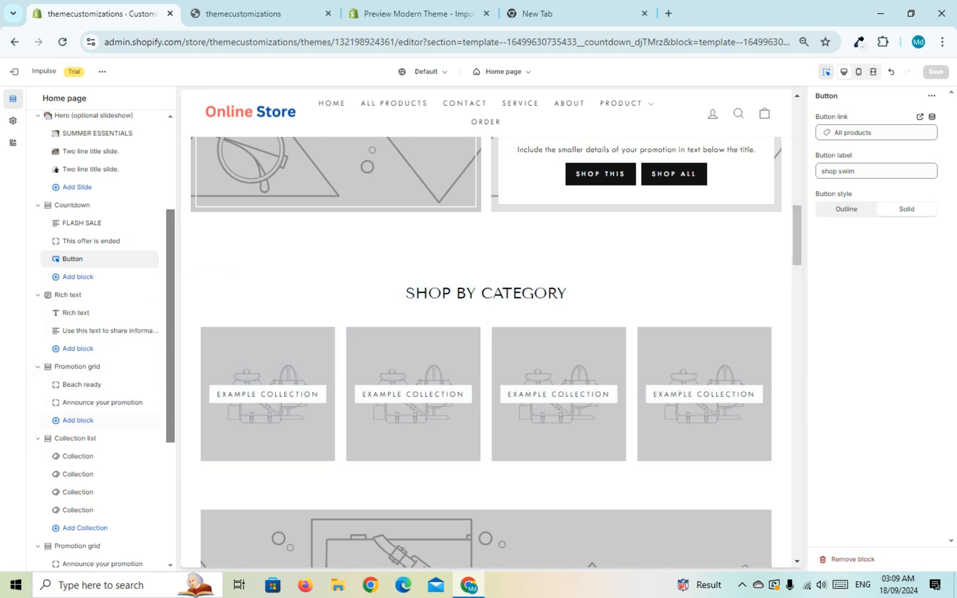
scroll(100, 354, down, 3)
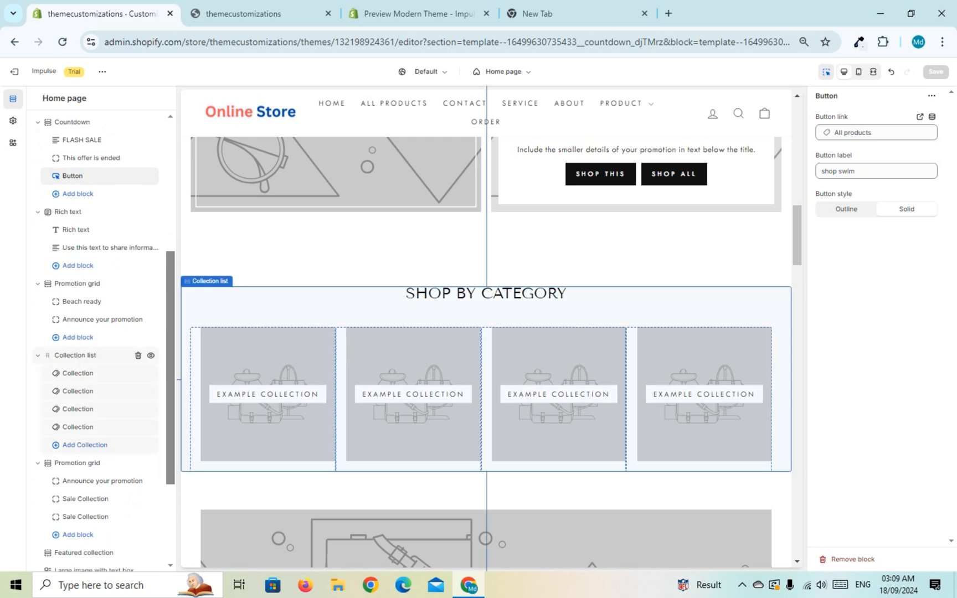
drag(47, 355, 59, 213)
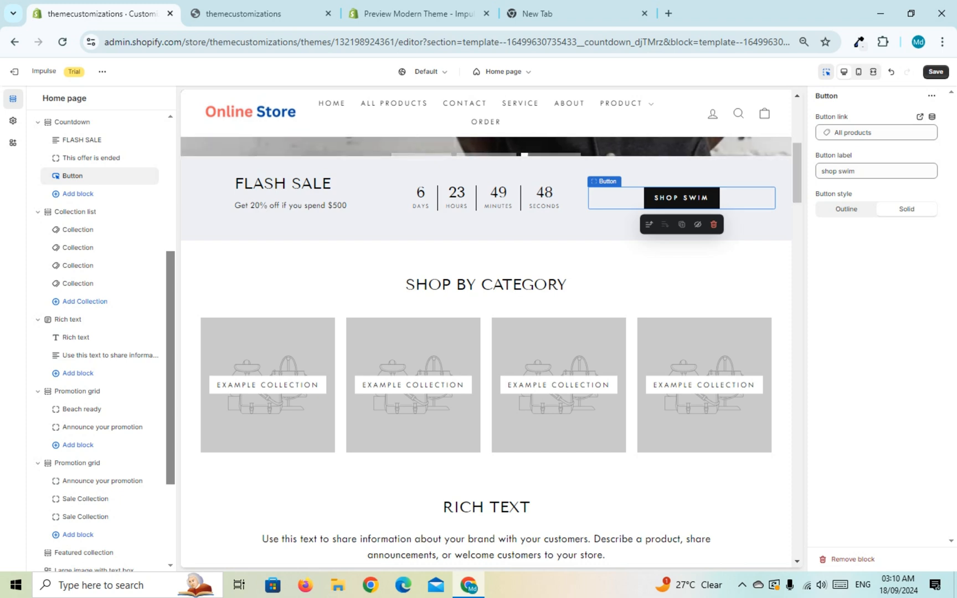
click(84, 301)
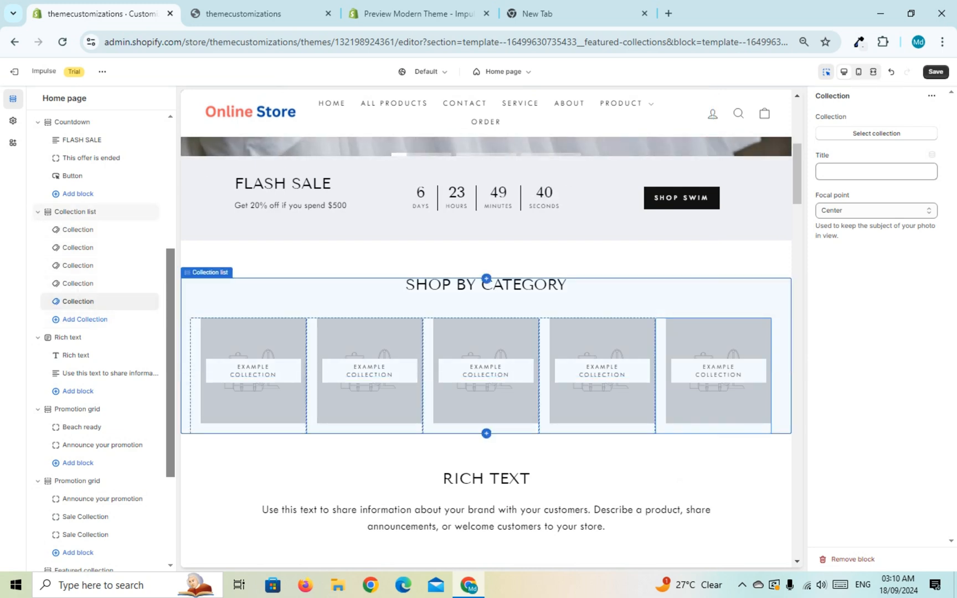
Step: Set the image shape of the Collection list section to Portrait (2:3) in its theme settings
click(488, 298)
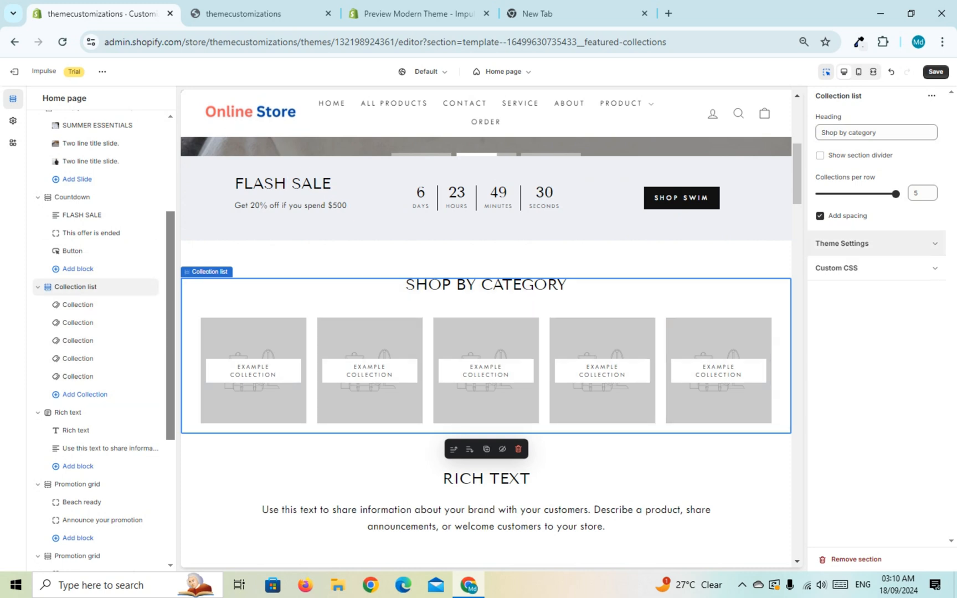
click(842, 243)
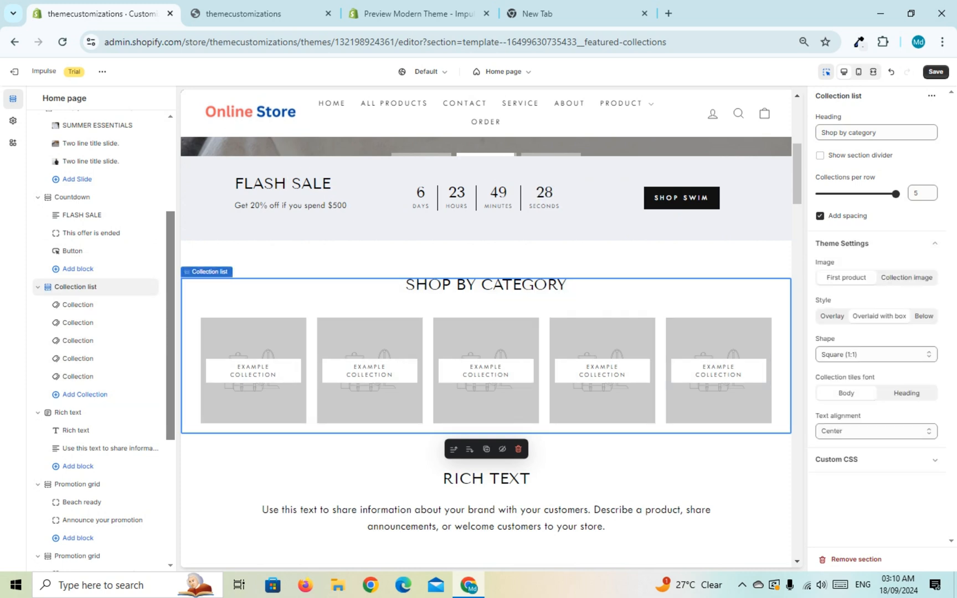
click(876, 354)
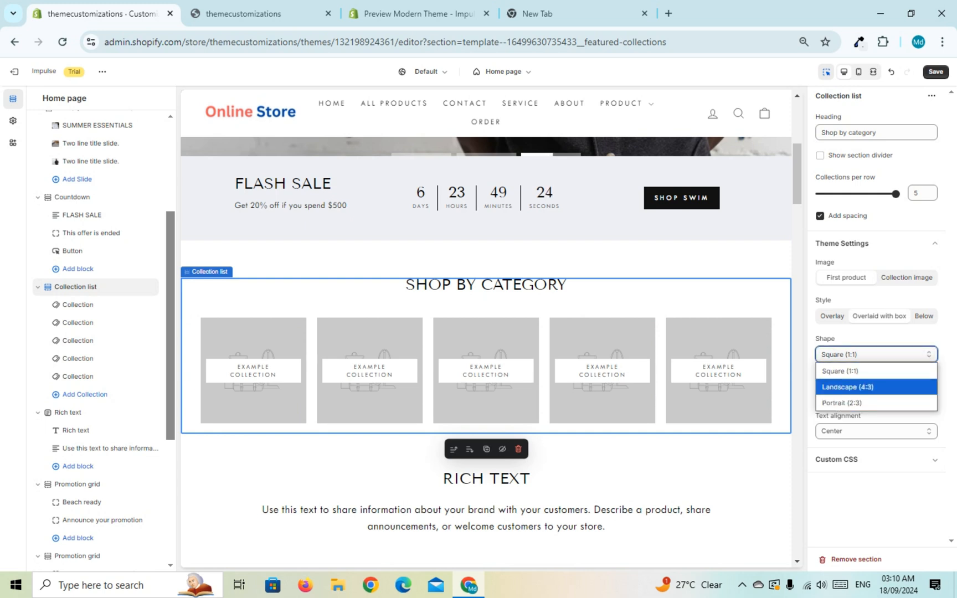
click(876, 355)
click(876, 354)
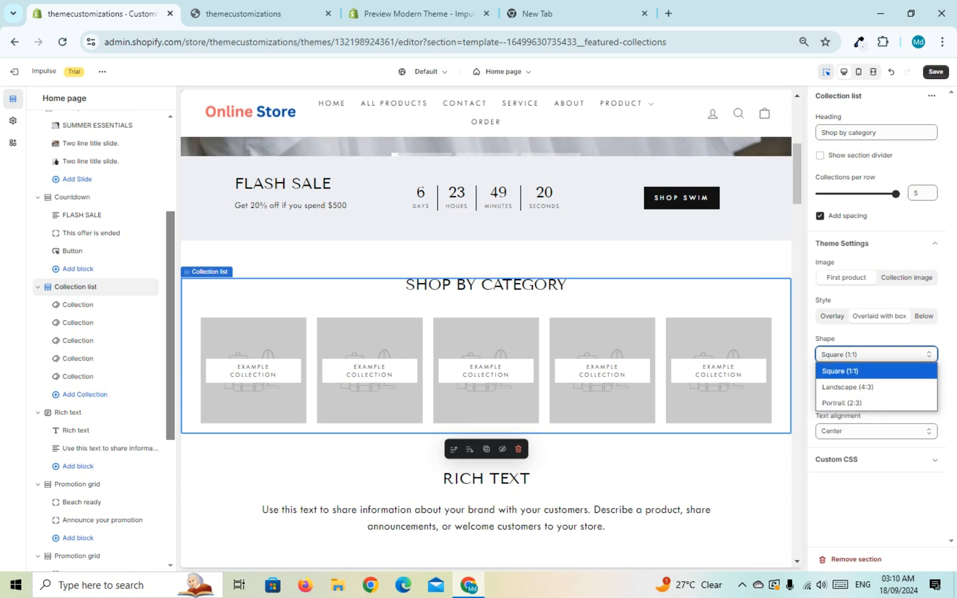
click(884, 339)
click(876, 354)
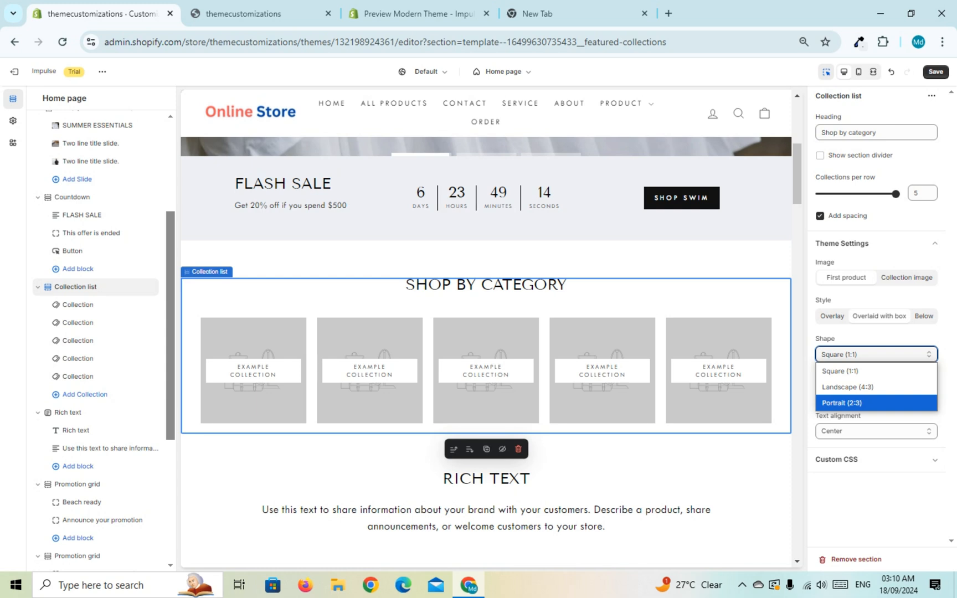
key(Return)
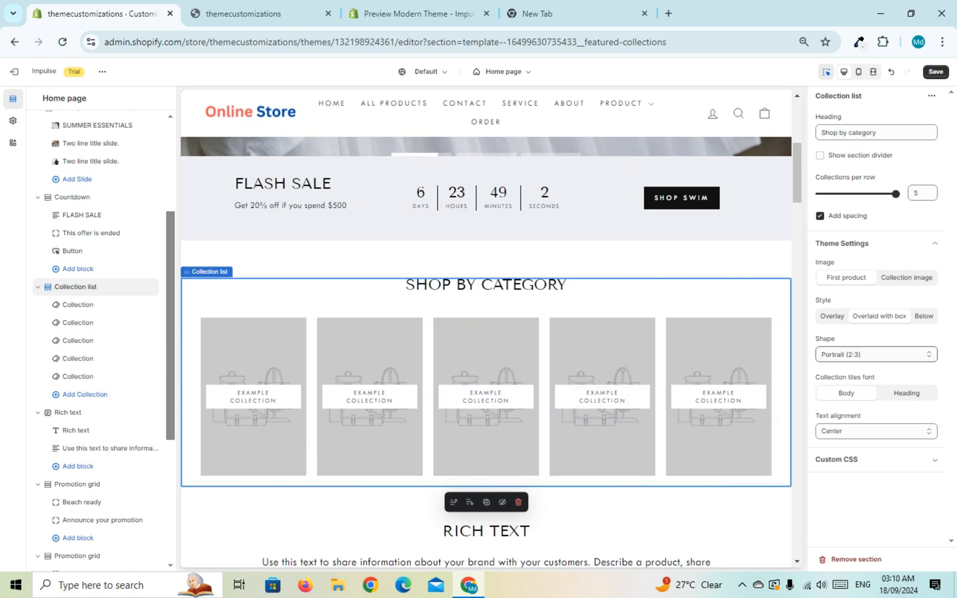
Step: Try the Landscape (4:3) shape on the collection tiles and return them to Portrait (2:3)
click(876, 355)
click(864, 386)
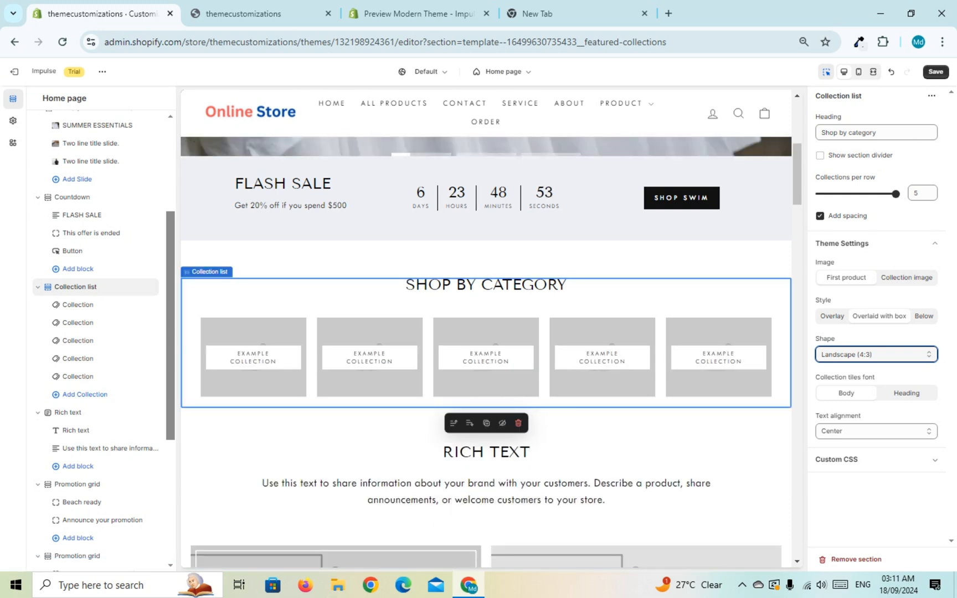
click(876, 355)
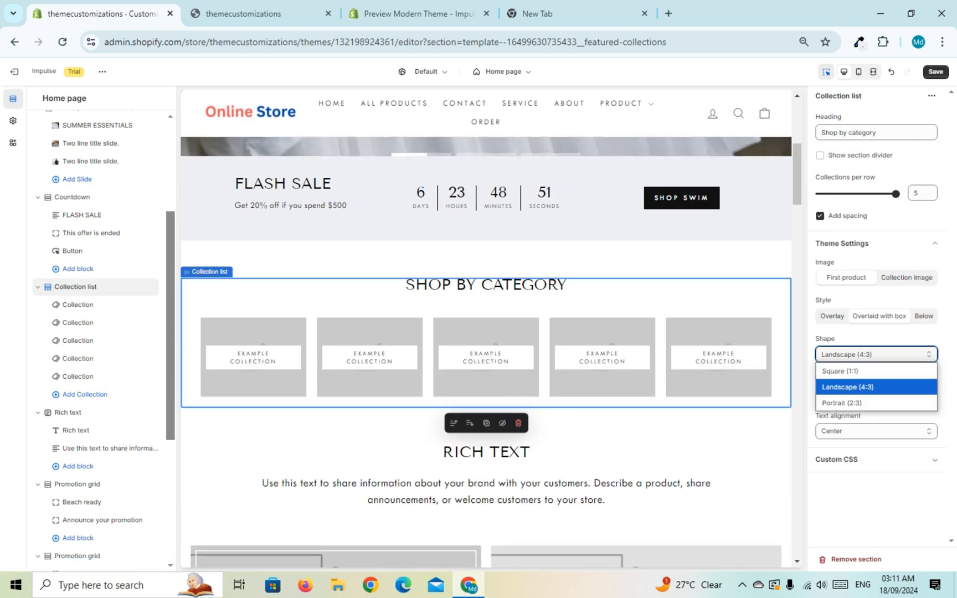
click(862, 400)
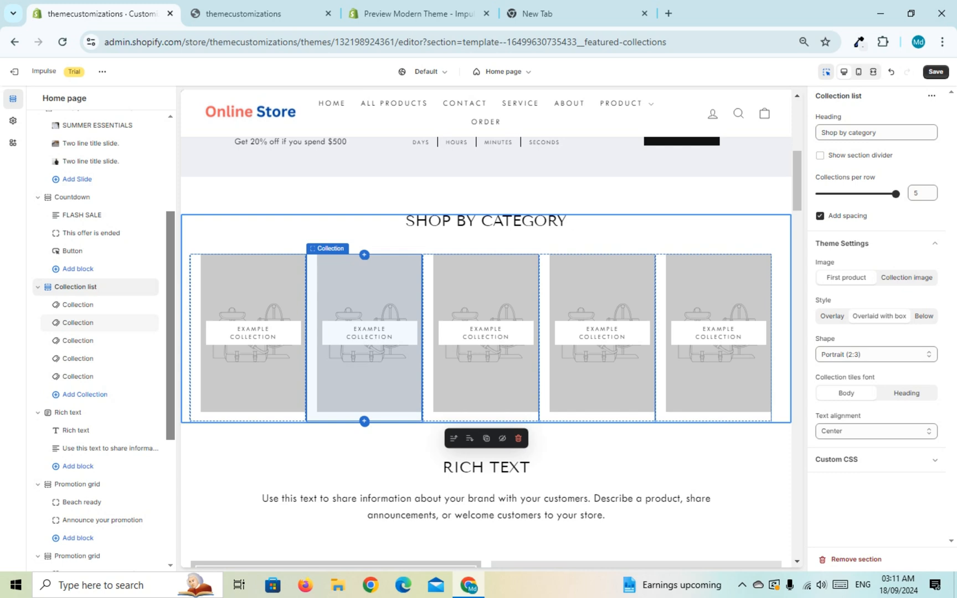
Step: Assign the Collections3 collection to the first tile under "Shop by category"
click(253, 377)
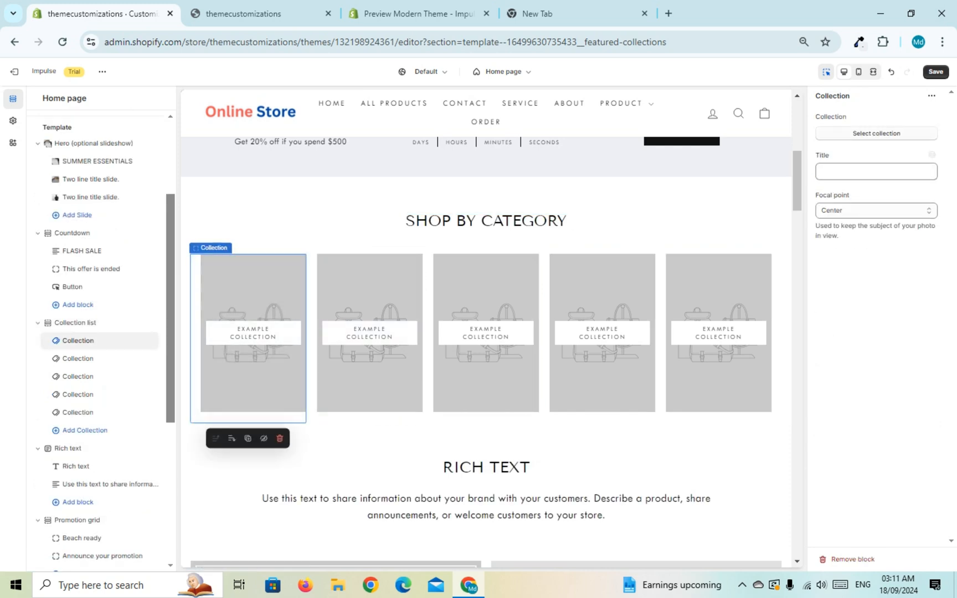
click(877, 133)
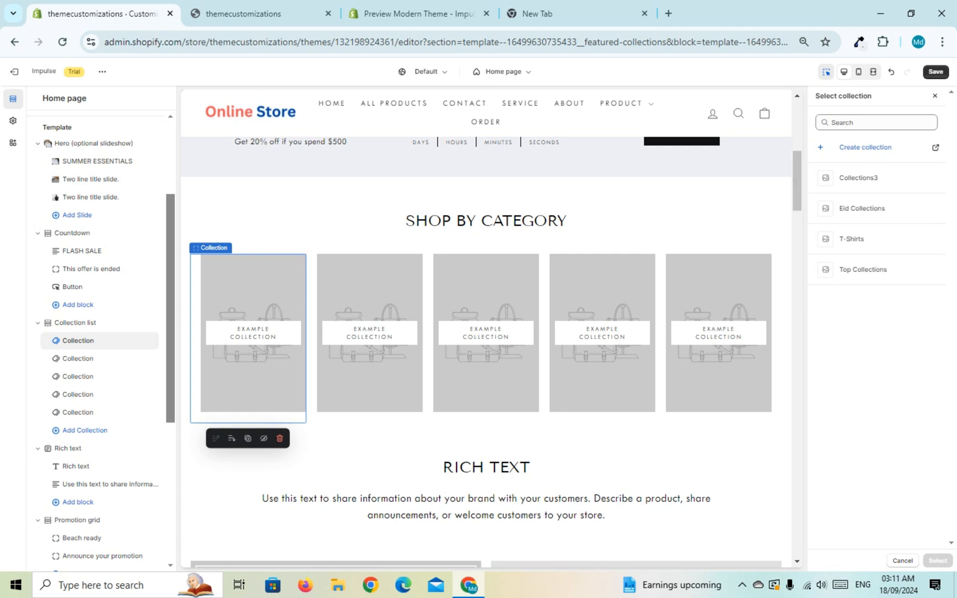
click(876, 178)
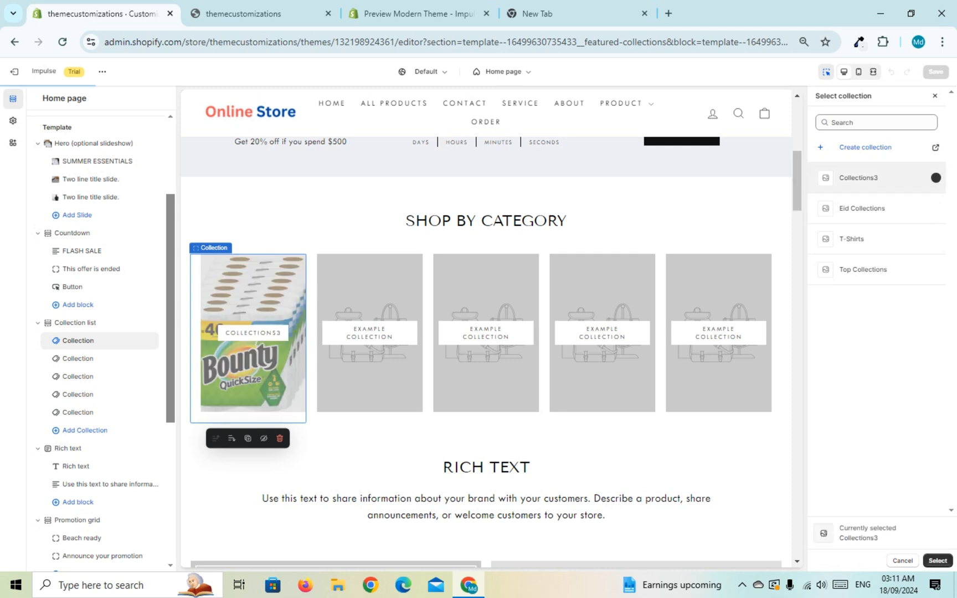
click(937, 561)
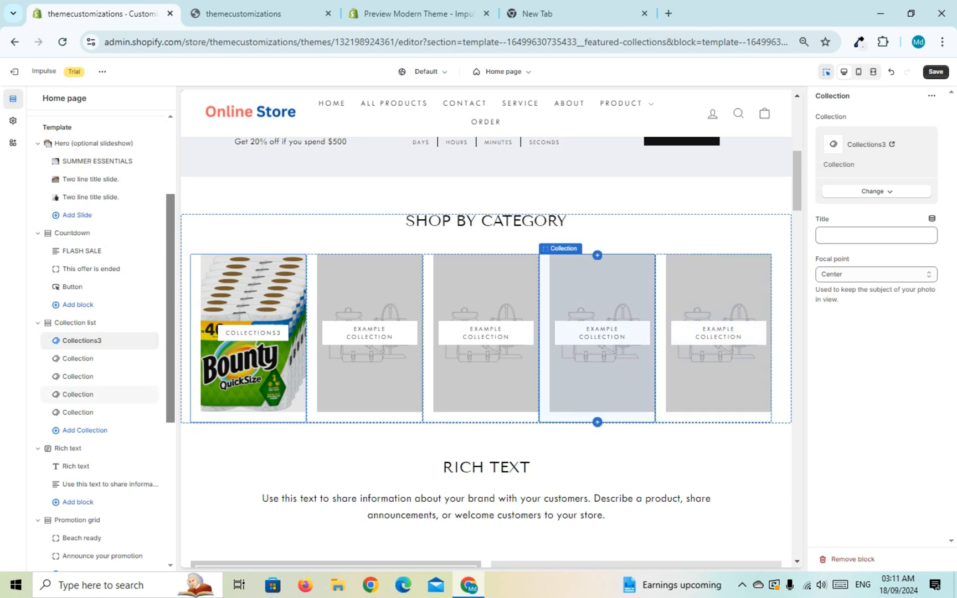
Step: Assign the Eid Collections collection to the second tile under "Shop by category"
click(370, 360)
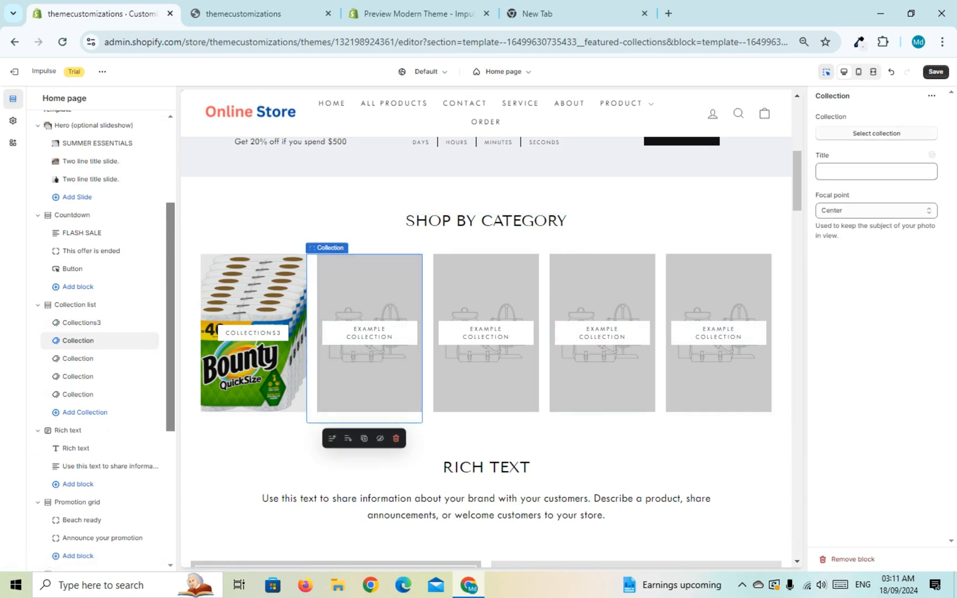
click(876, 134)
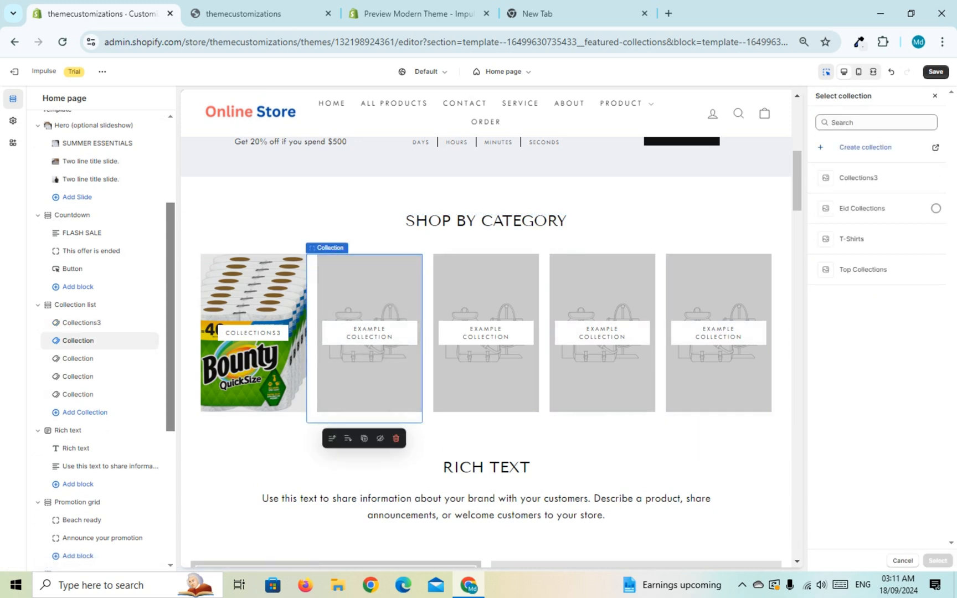
click(935, 209)
click(937, 561)
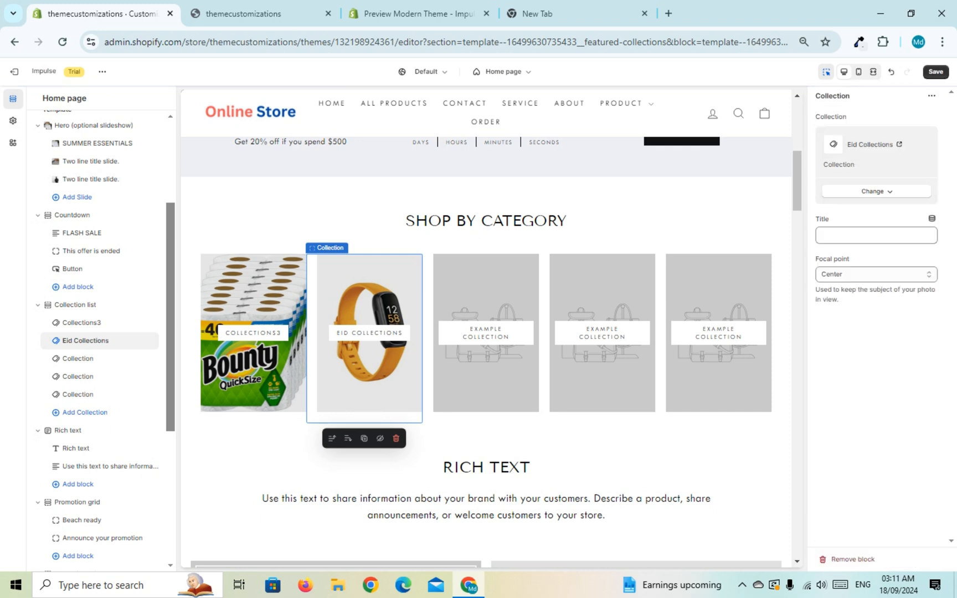
Step: Assign the Top Collections collection to the third tile under "Shop by category"
click(485, 366)
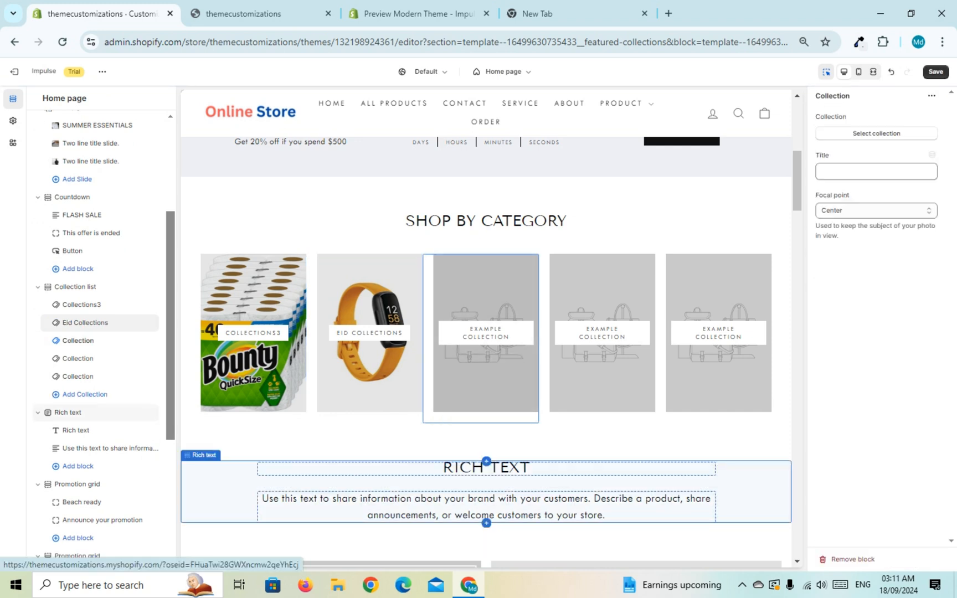
click(876, 133)
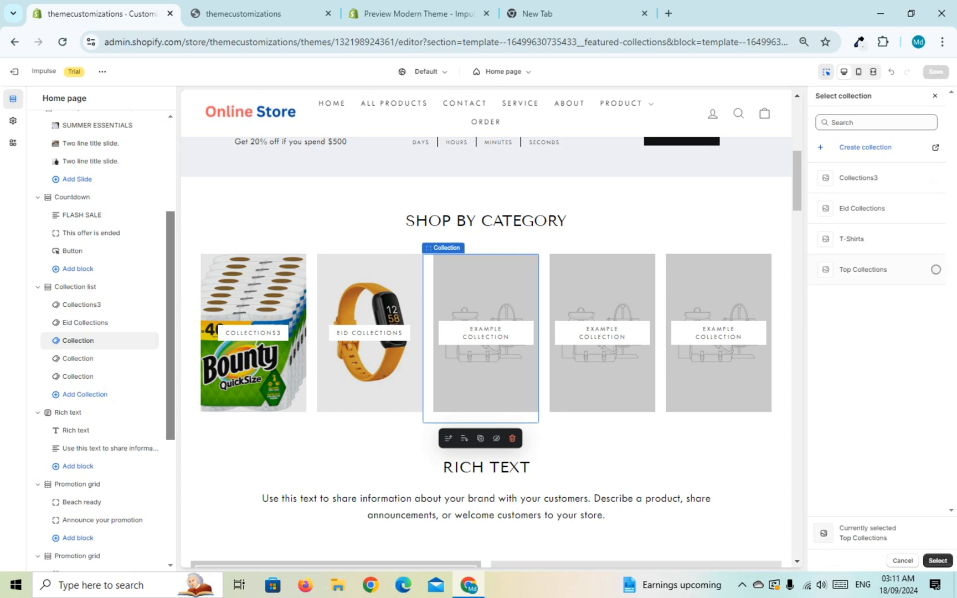
click(935, 269)
click(938, 561)
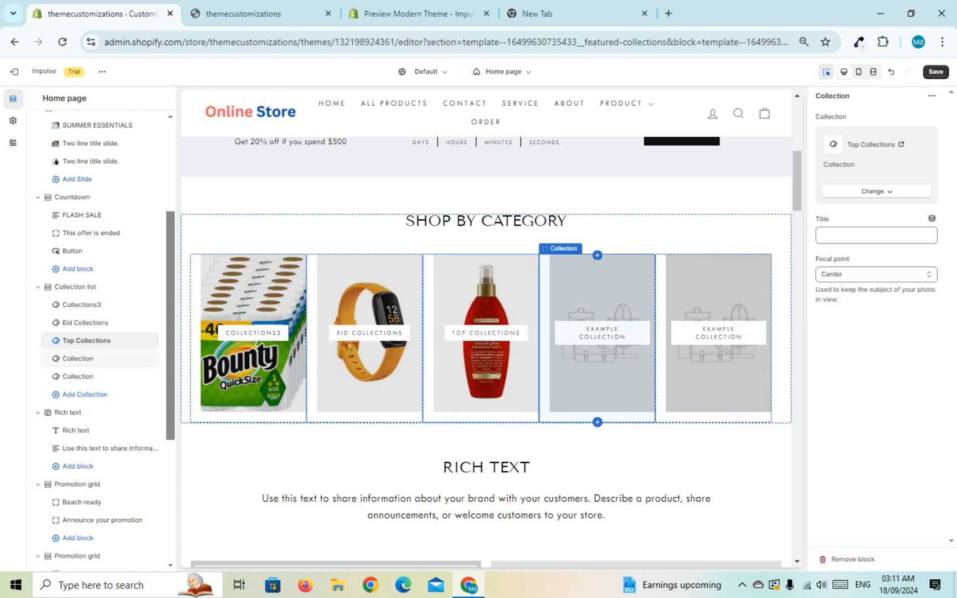
Step: Assign the T-Shirts collection to the fourth tile under "Shop by category"
click(602, 344)
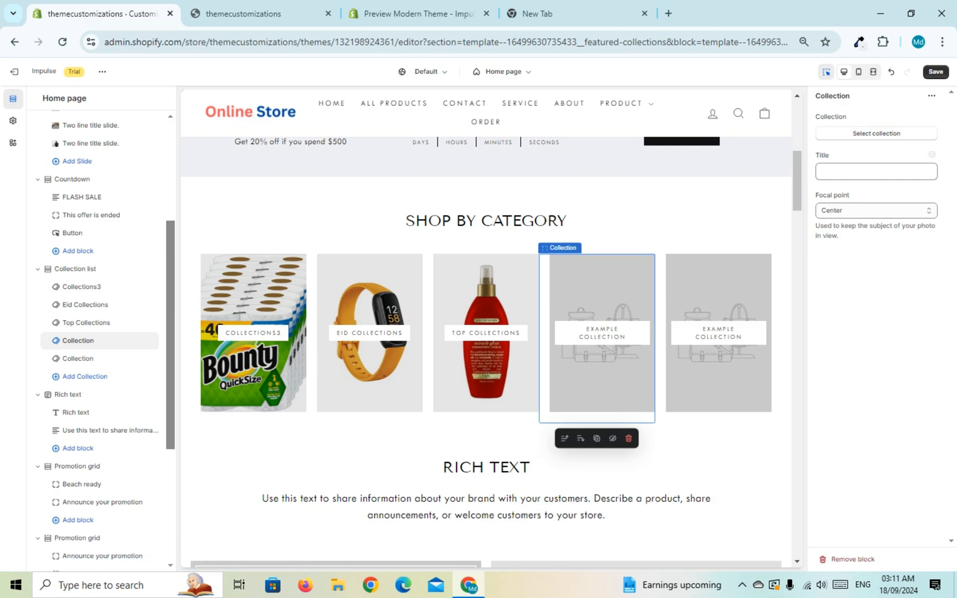
click(876, 134)
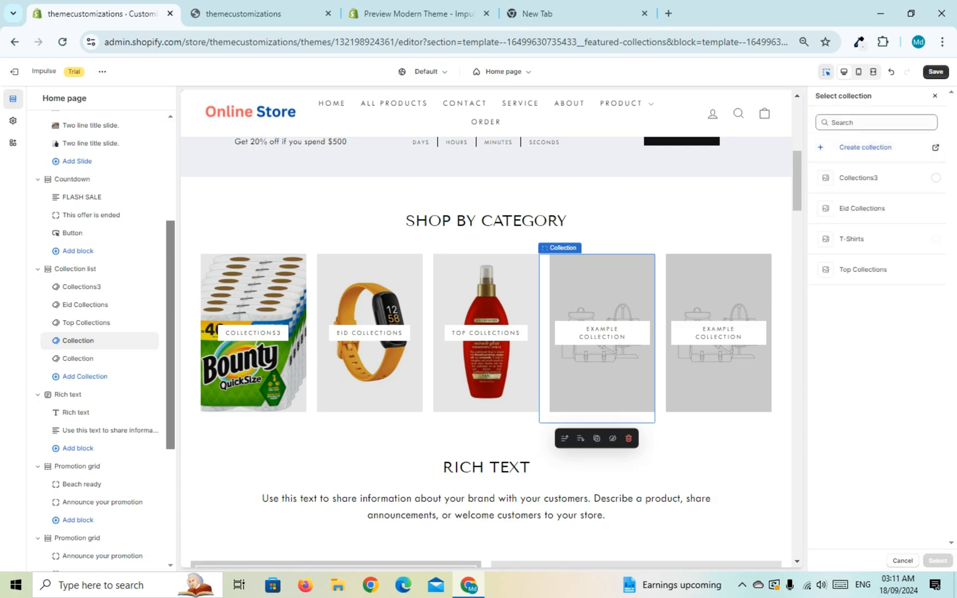
click(886, 239)
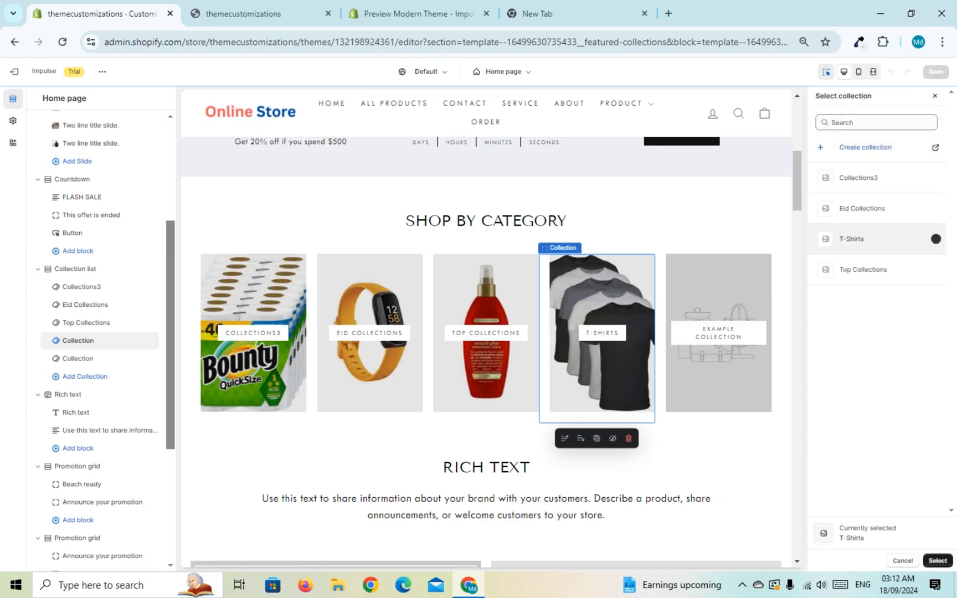
click(937, 561)
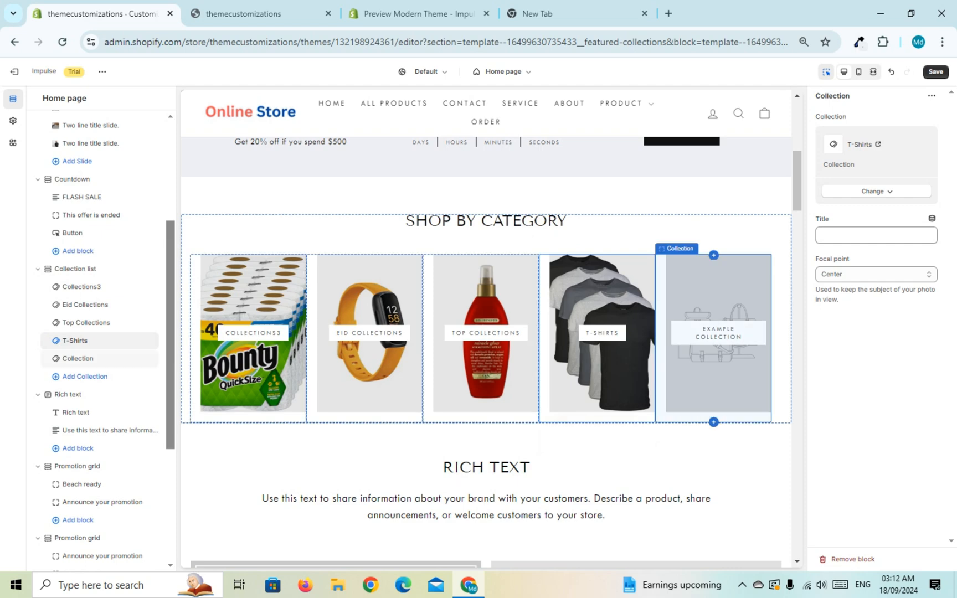
Step: Assign the Collections3 collection to the fifth tile under "Shop by category"
click(716, 344)
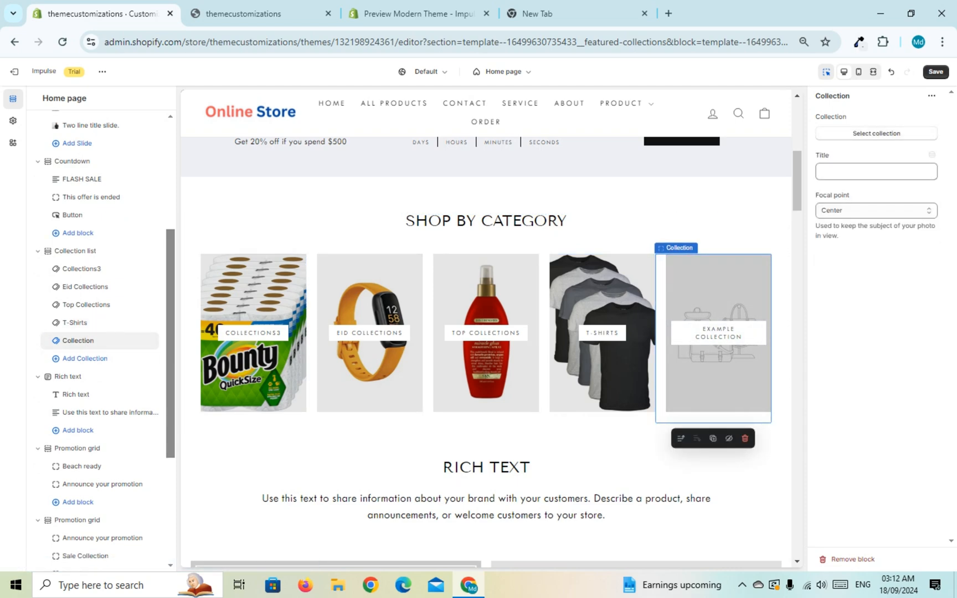
click(876, 133)
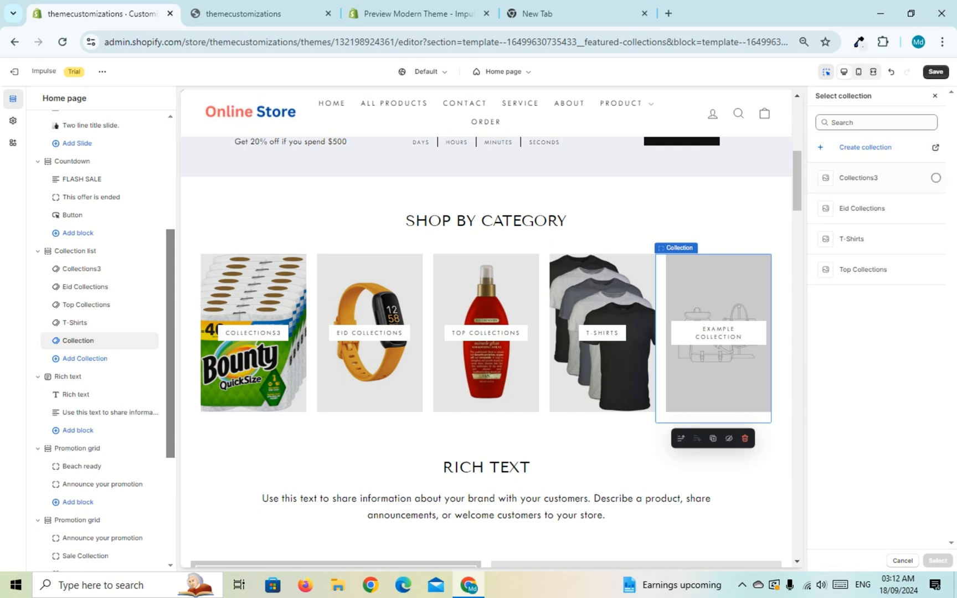
click(870, 178)
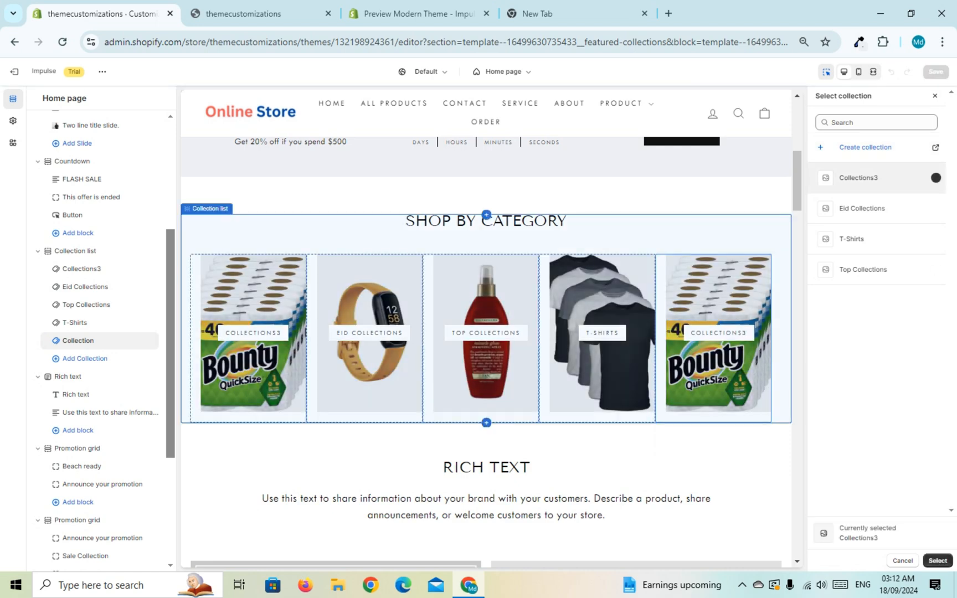
click(937, 561)
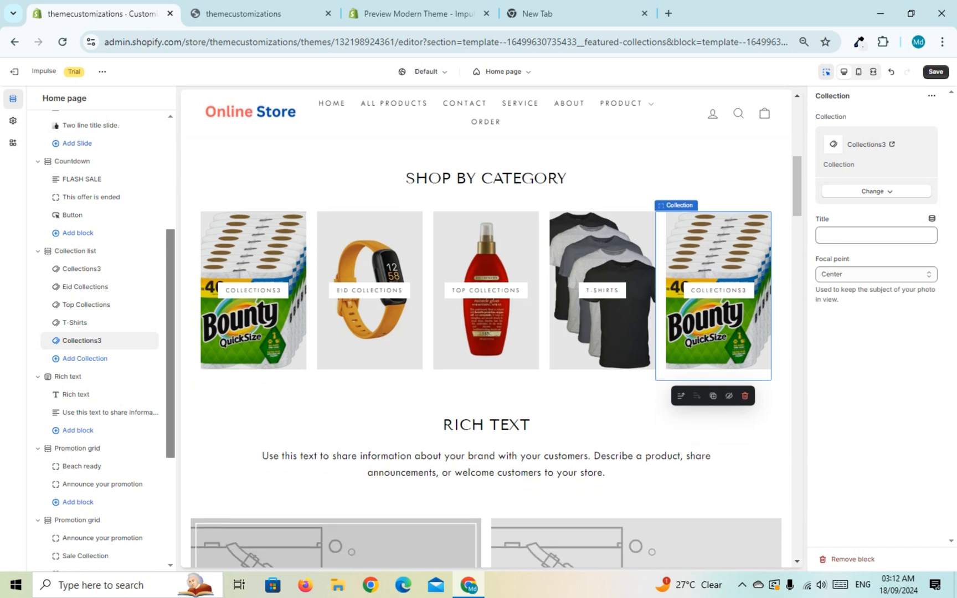
Step: Save the theme changes and reload the store preview to check the "Shop by category" section
scroll(100, 339, down, 1)
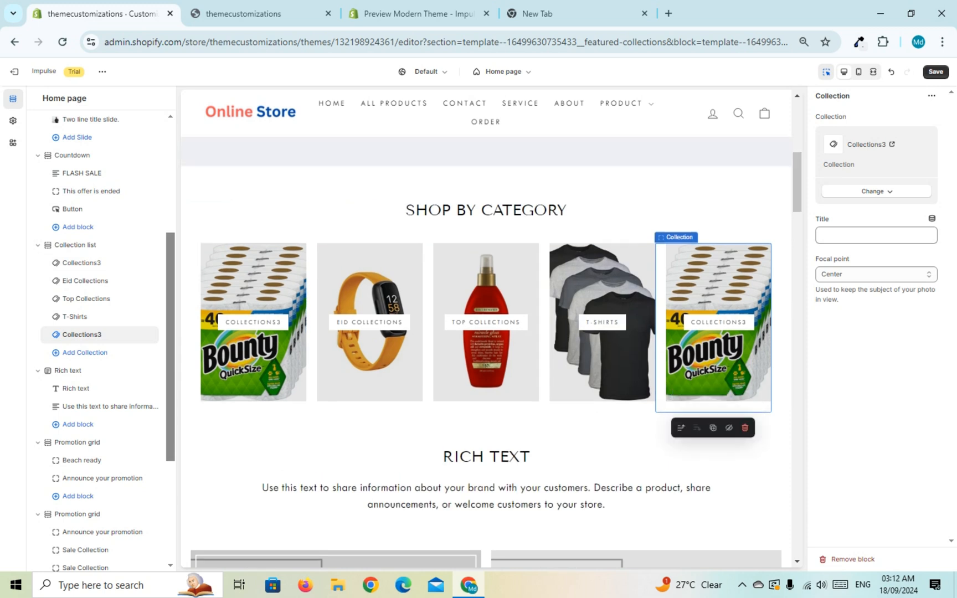
click(935, 72)
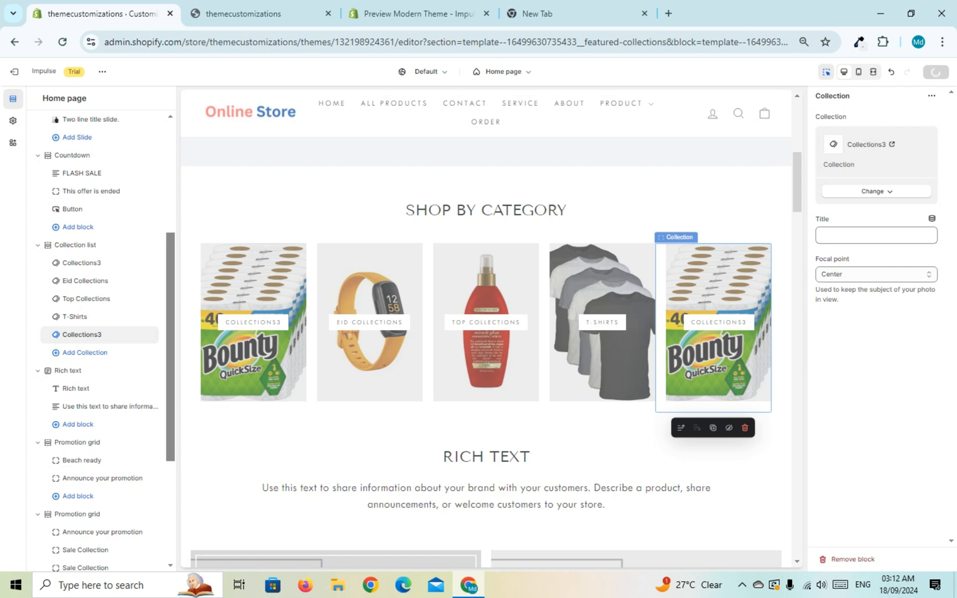
click(258, 14)
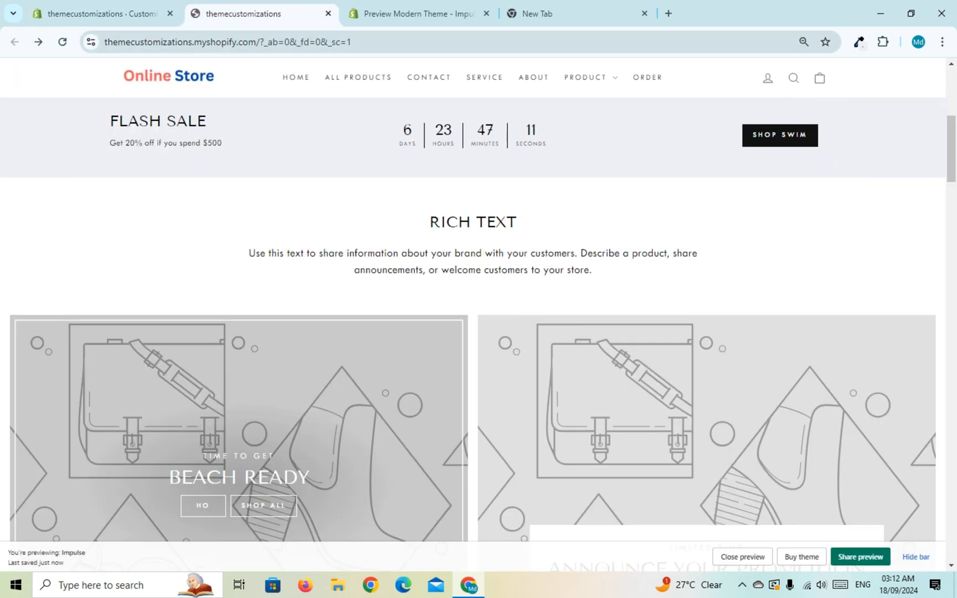
click(63, 42)
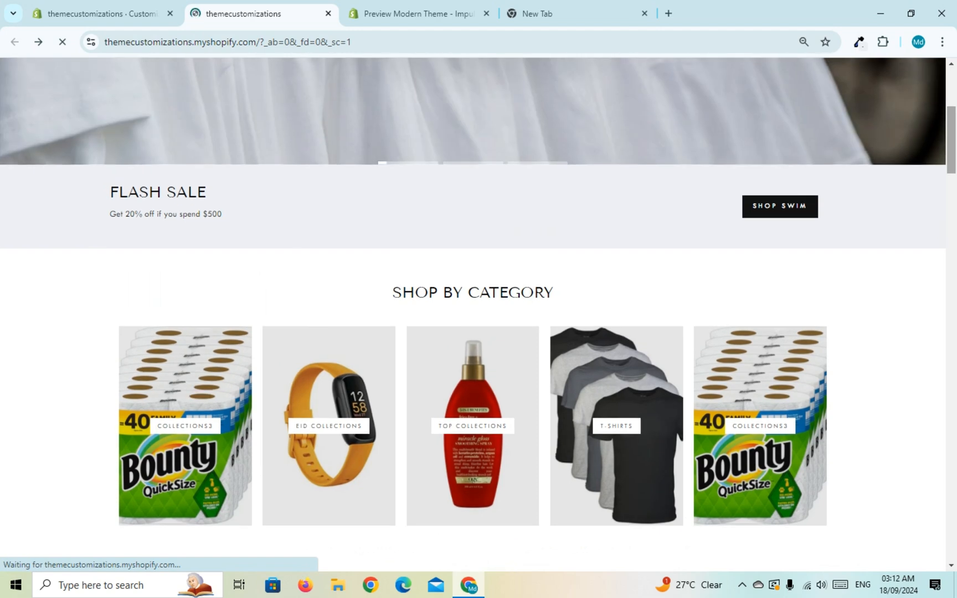
scroll(473, 315, up, 6)
scroll(473, 314, down, 8)
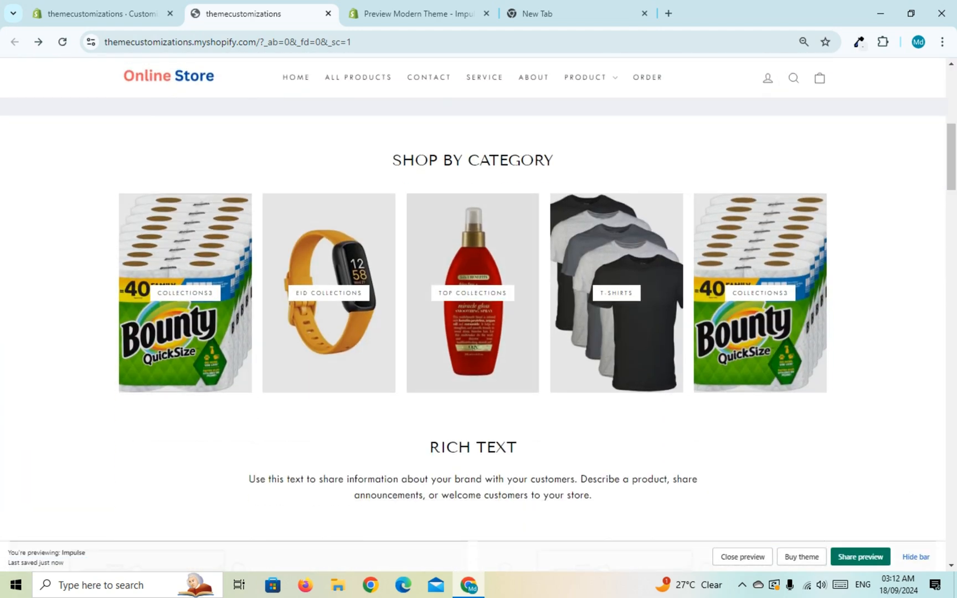
Step: Return to the theme editor and review the settings of the Collection list section and its first collection block
click(100, 13)
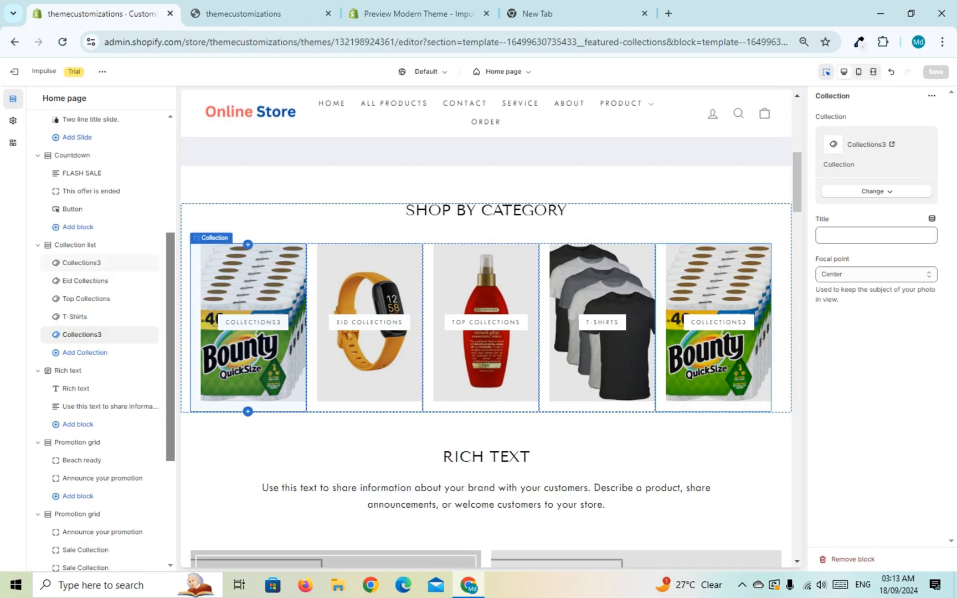
click(75, 245)
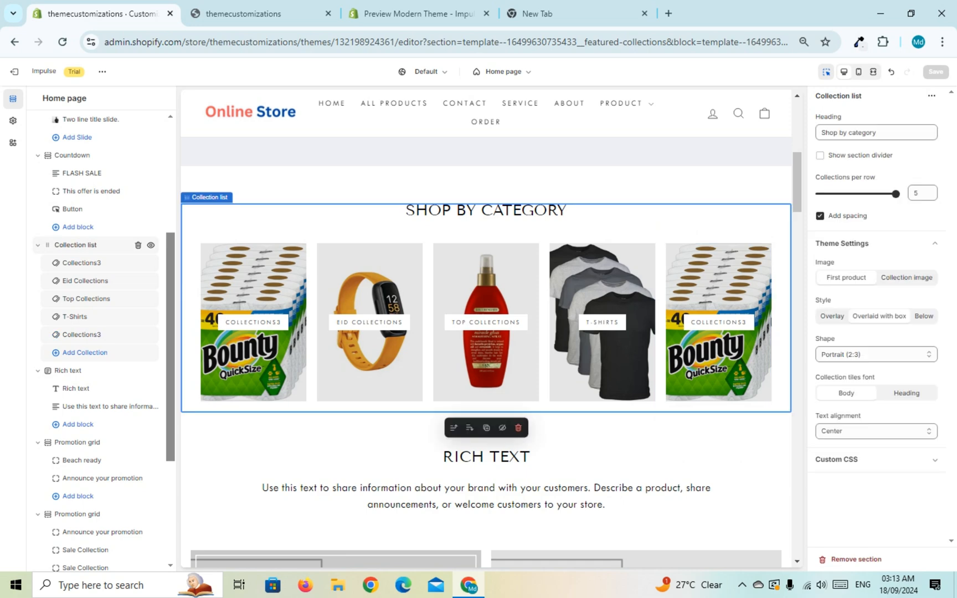
click(81, 263)
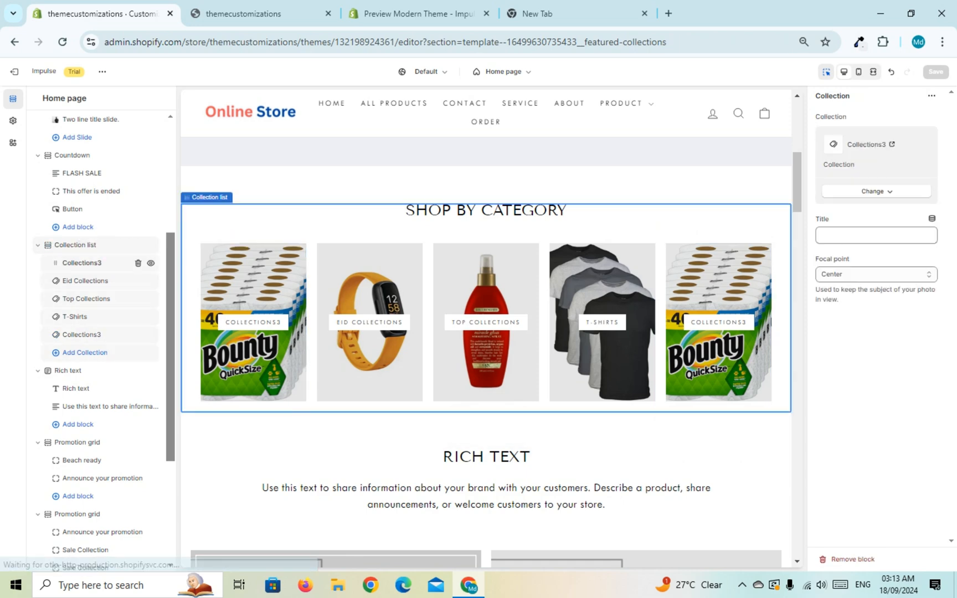
click(75, 244)
click(81, 263)
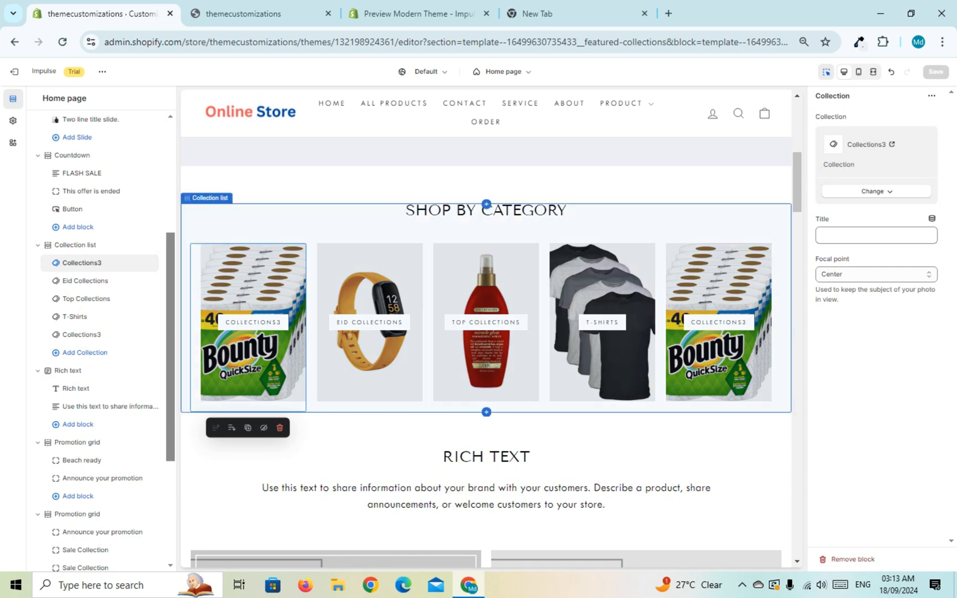
Step: Try the Bottom center and Left text alignments on the Collection list tiles and return them to Center
click(76, 245)
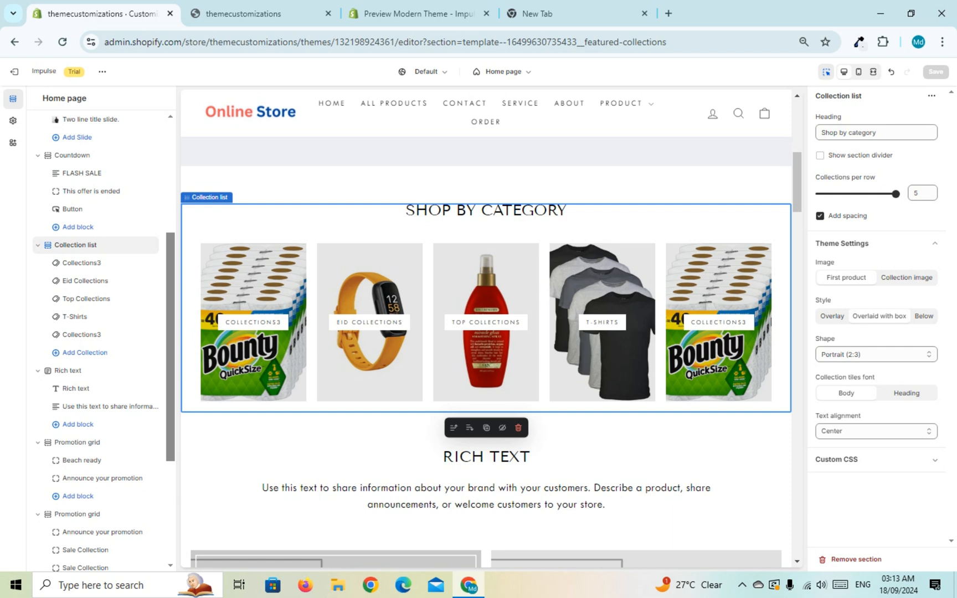
click(875, 431)
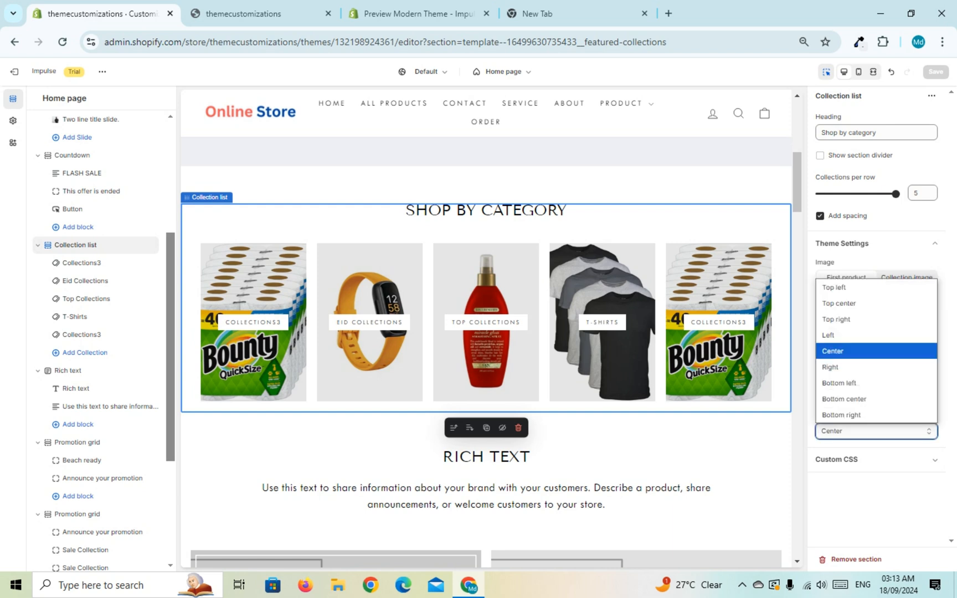
click(846, 399)
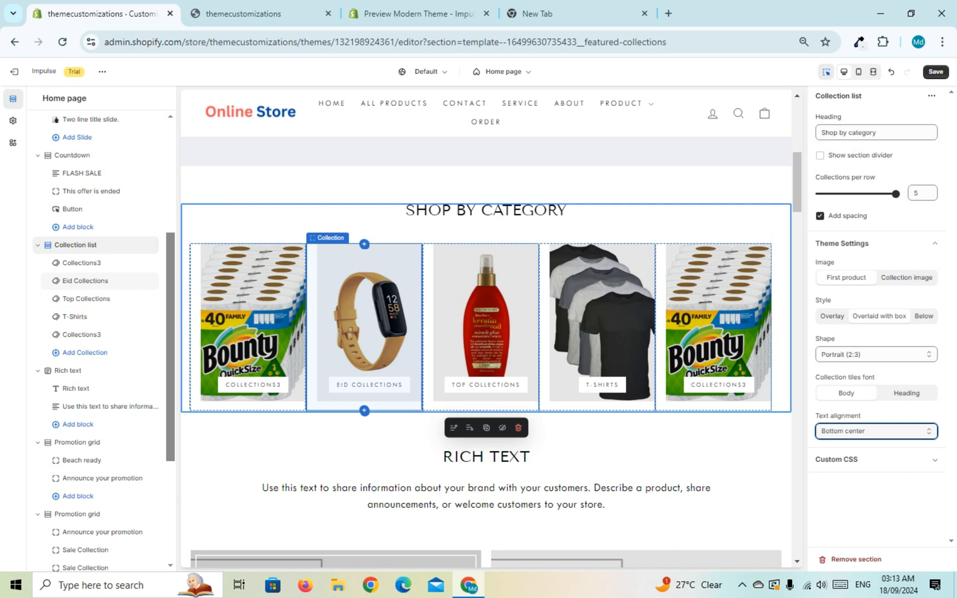
click(876, 431)
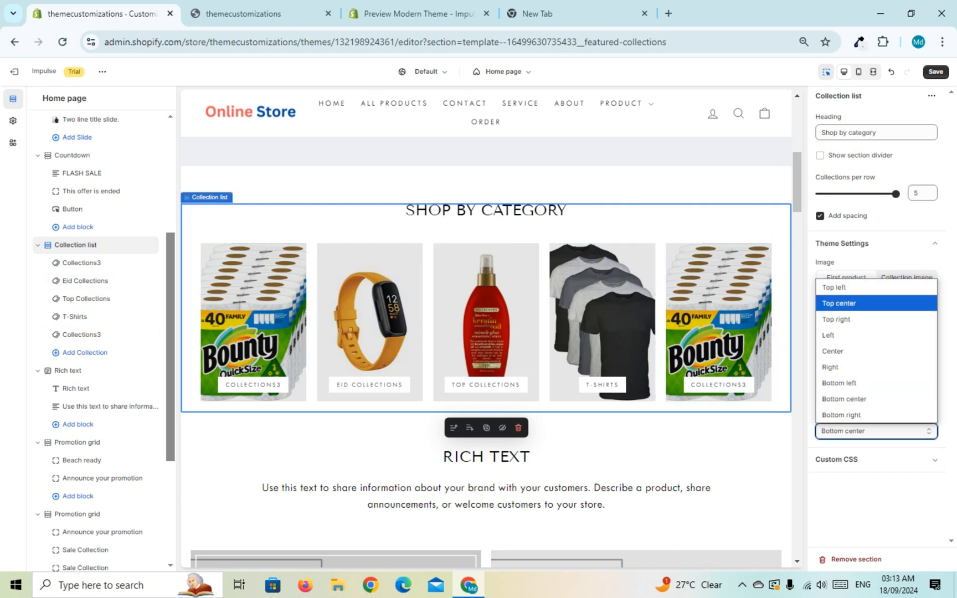
click(851, 335)
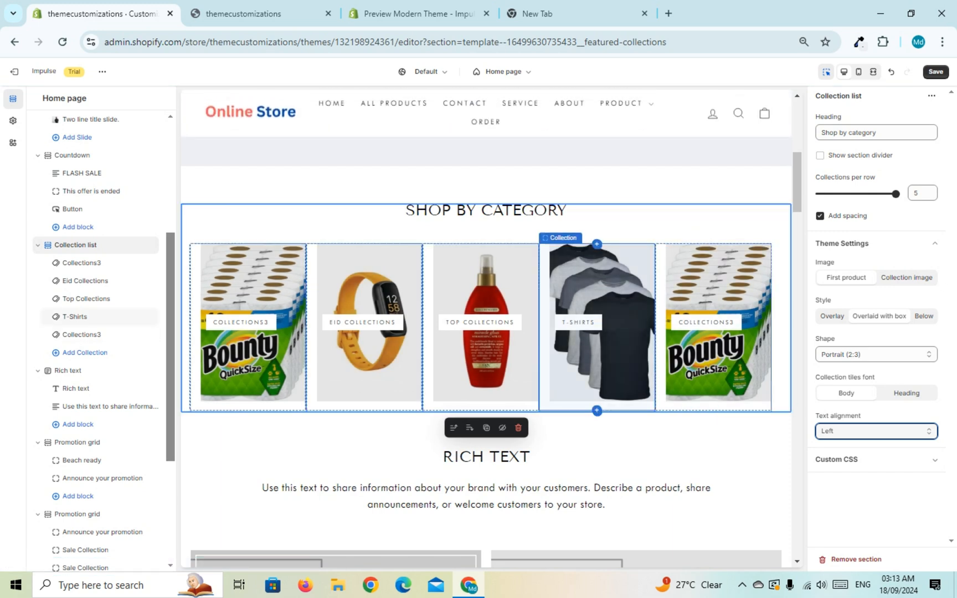
click(876, 355)
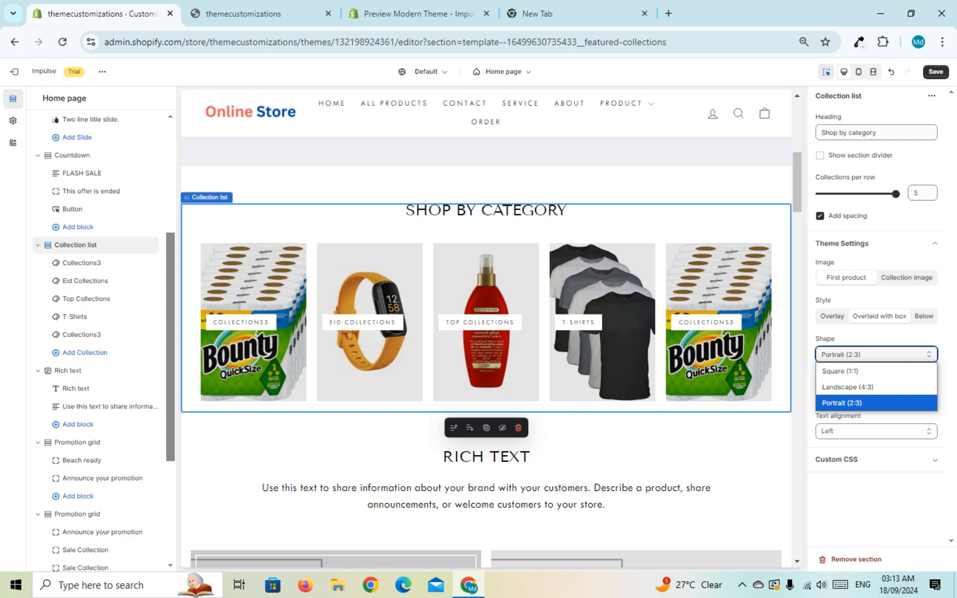
click(906, 417)
click(876, 431)
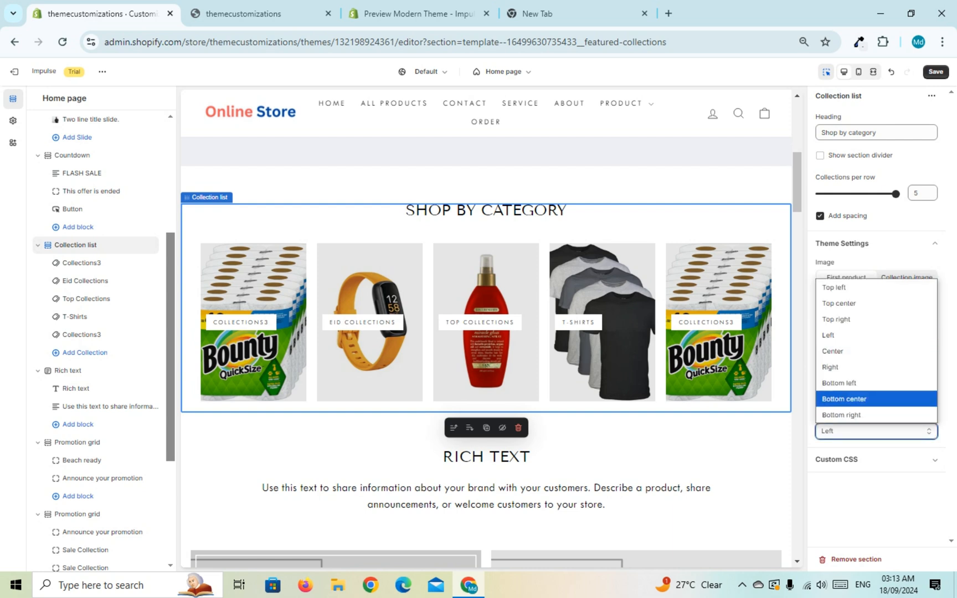
click(853, 352)
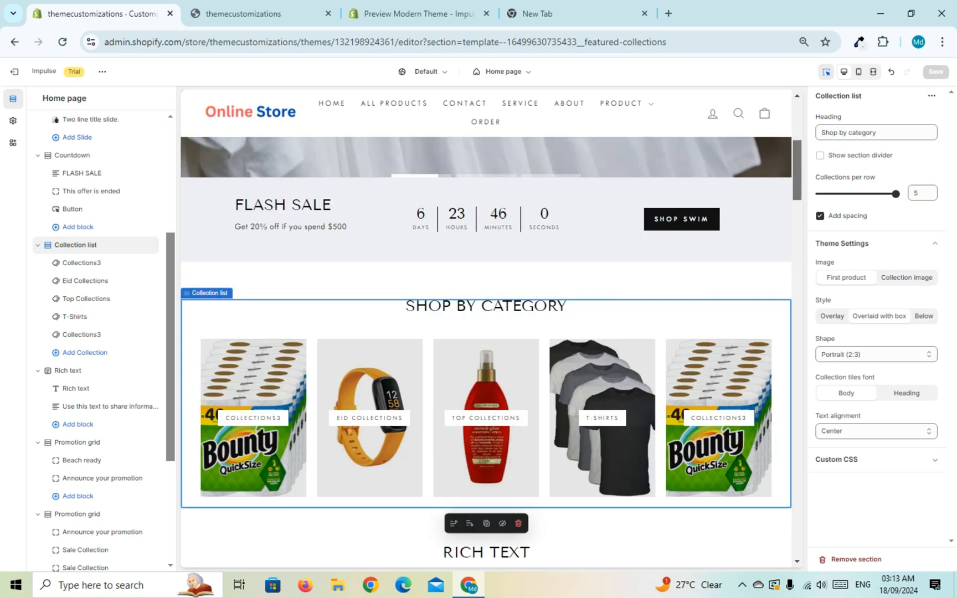
Step: Open the settings of the "shop swim" button in the flash sale countdown and review the home page around it
drag(310, 206, 586, 220)
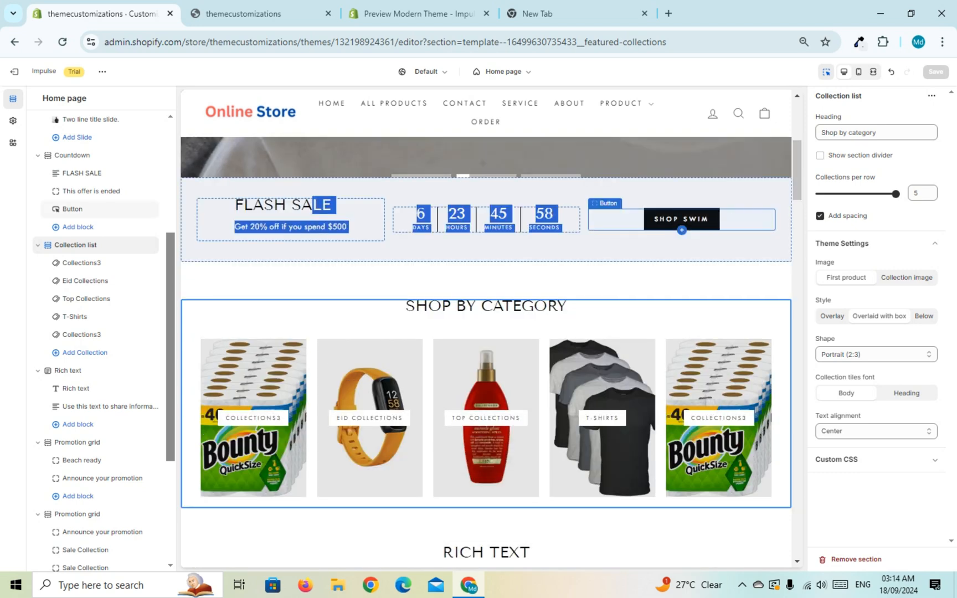
click(681, 219)
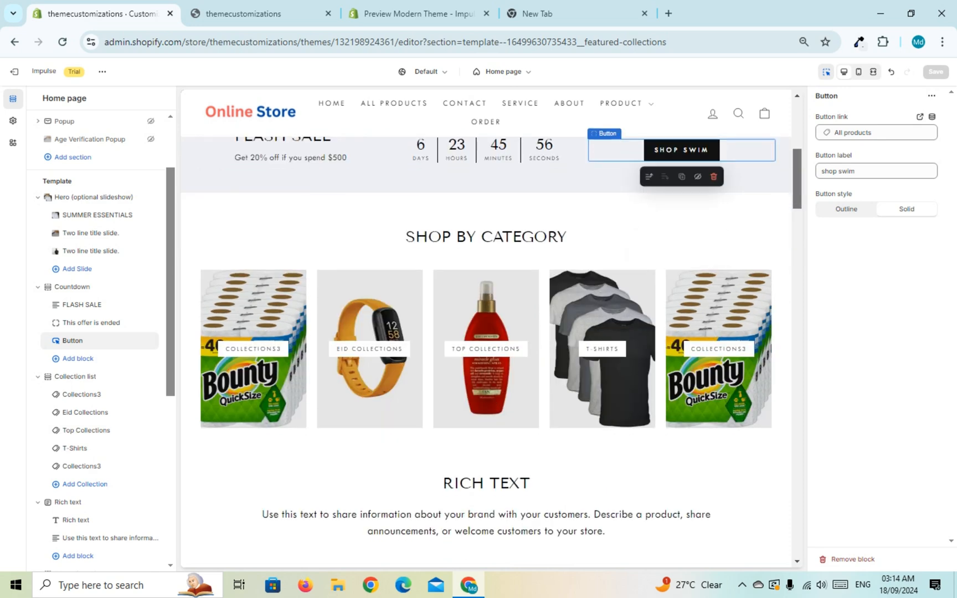
scroll(485, 332, down, 1)
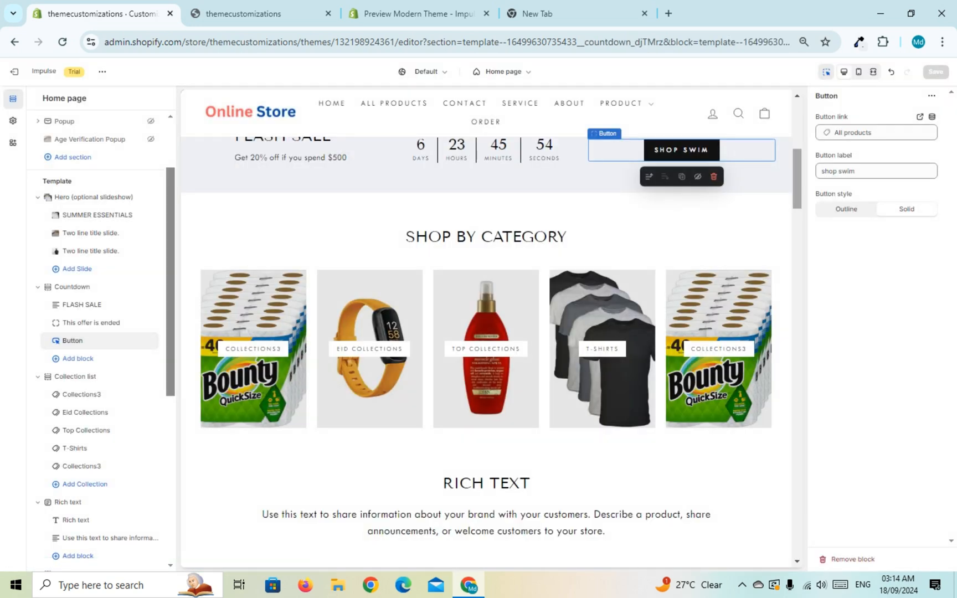
drag(797, 179, 797, 171)
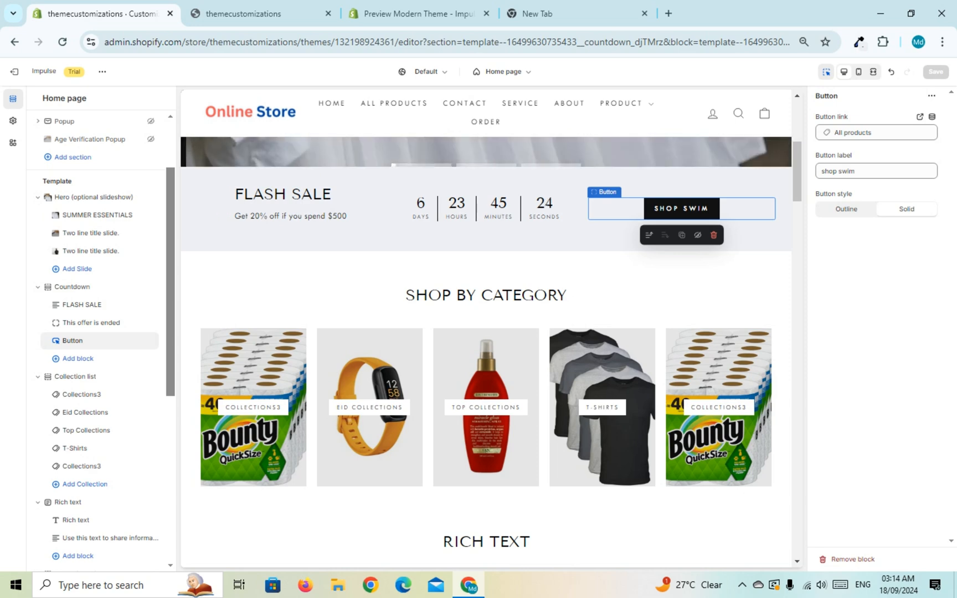
Step: Check the collection tiles in the store preview, and exit the theme editor to the Online Store themes page
click(243, 13)
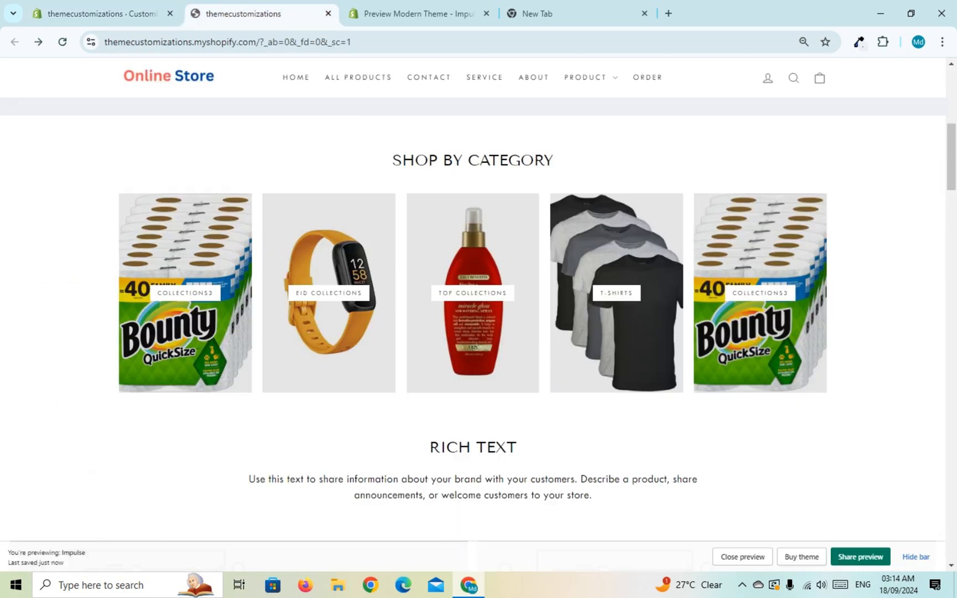
click(102, 14)
click(22, 71)
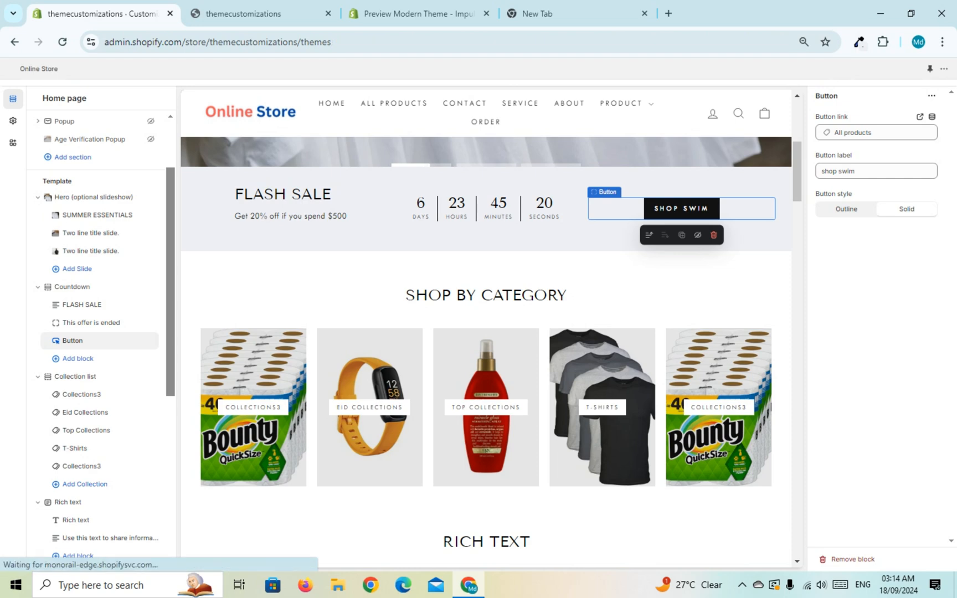